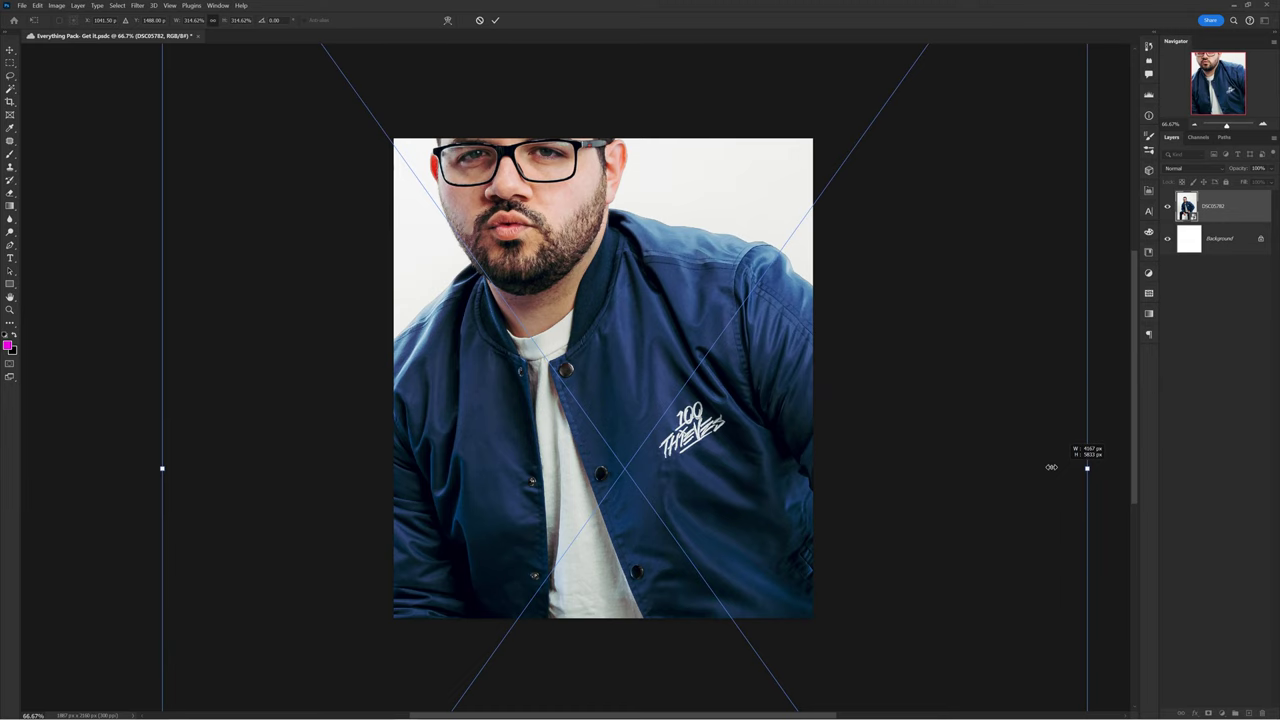
Step: Scale the portrait down to fit the canvas and finish positioning it
drag(1086, 466, 944, 460)
drag(712, 385, 702, 398)
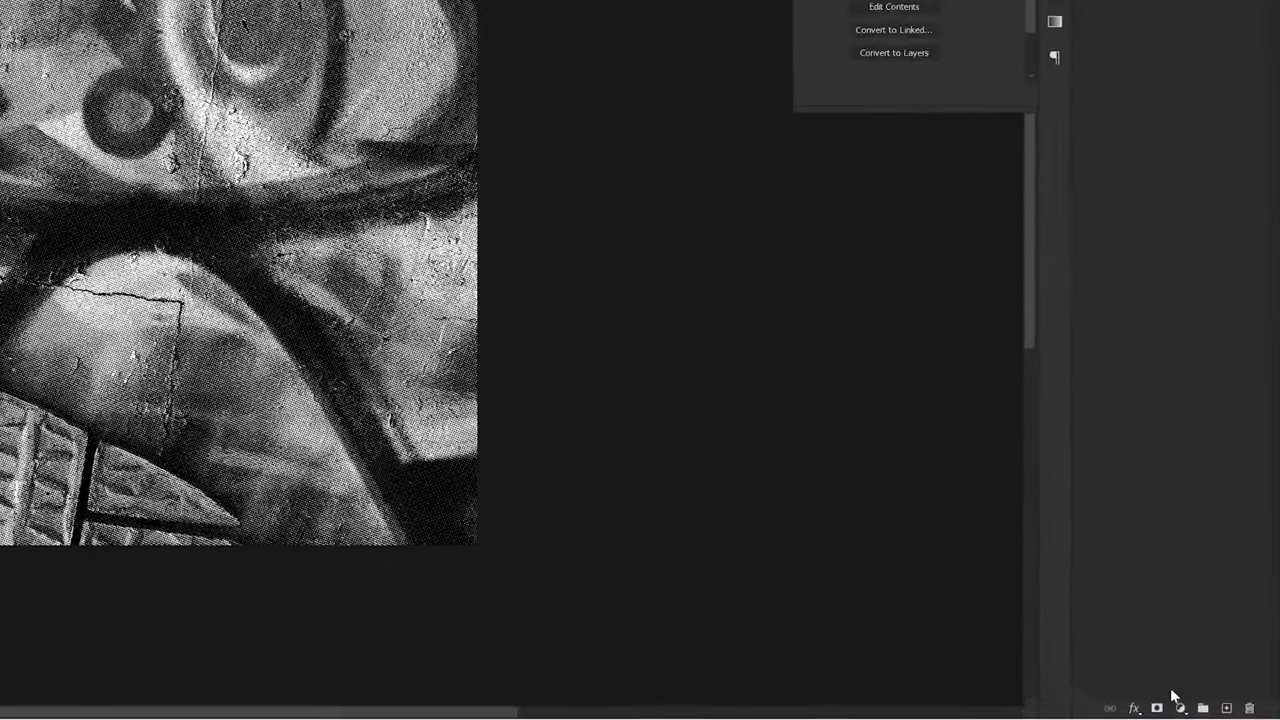
Step: Add a Gradient Map adjustment clipped to the graffiti texture layer
click(1221, 713)
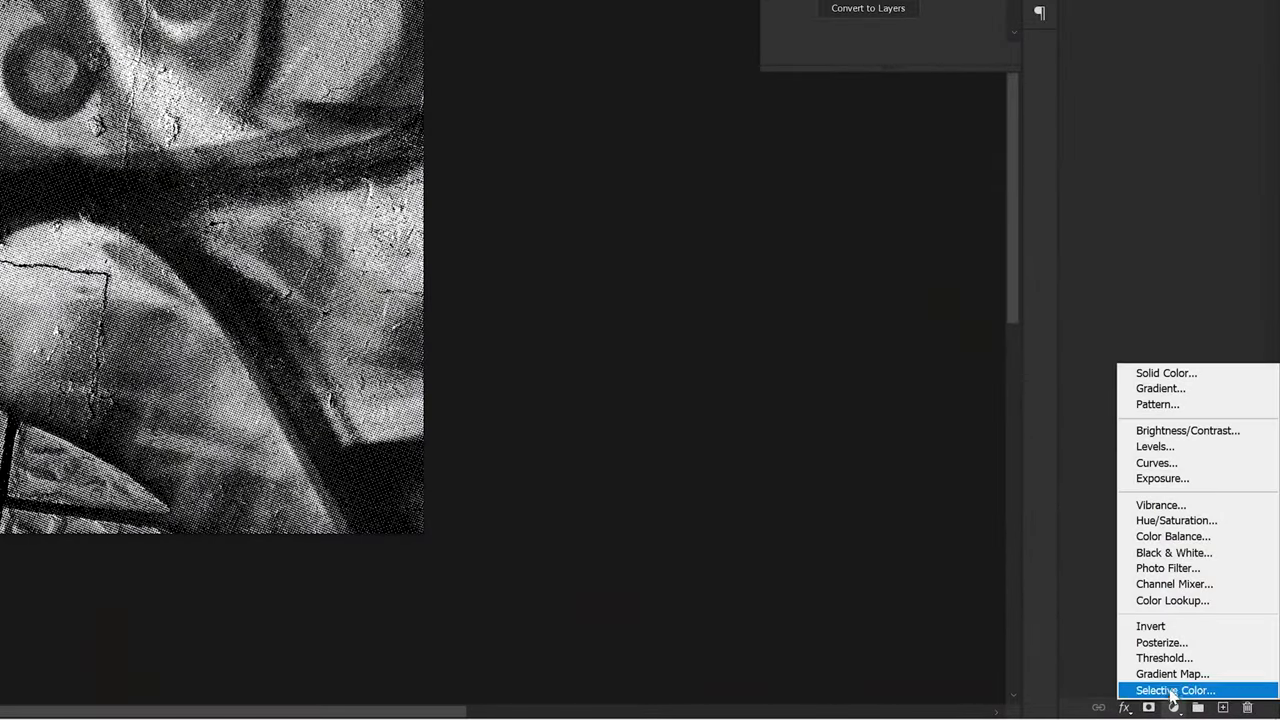
click(1200, 676)
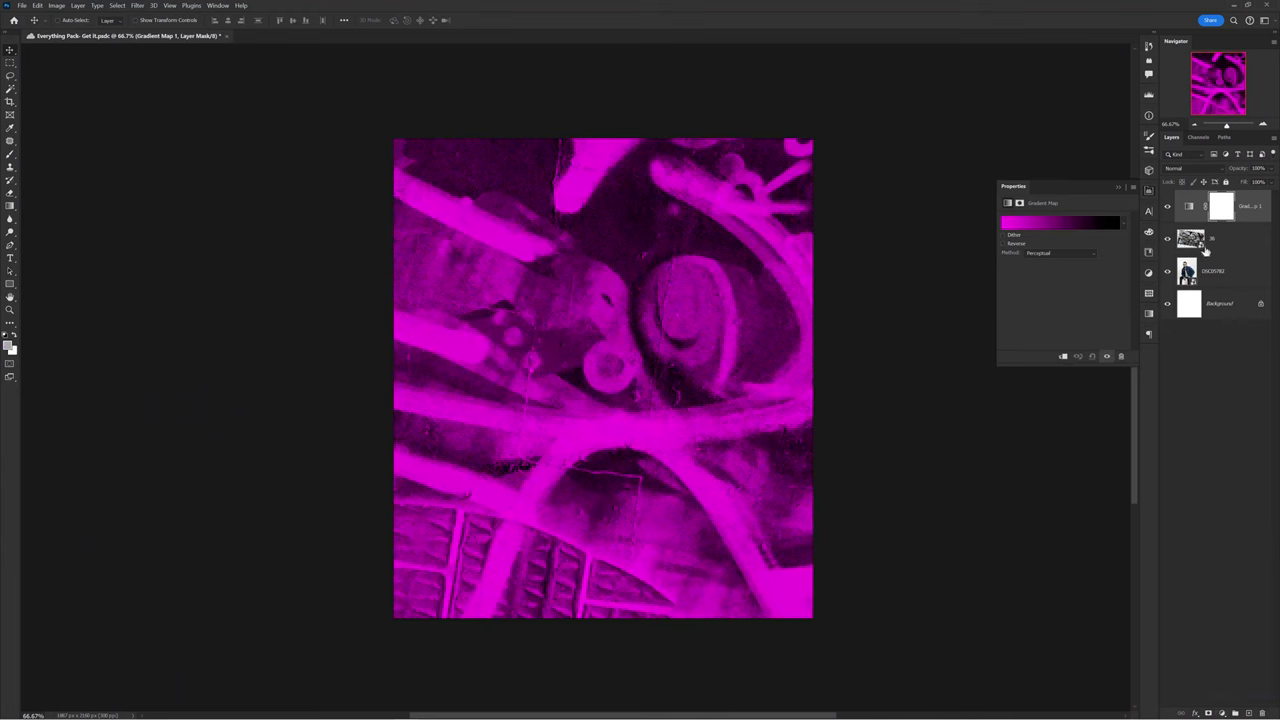
right_click(1247, 206)
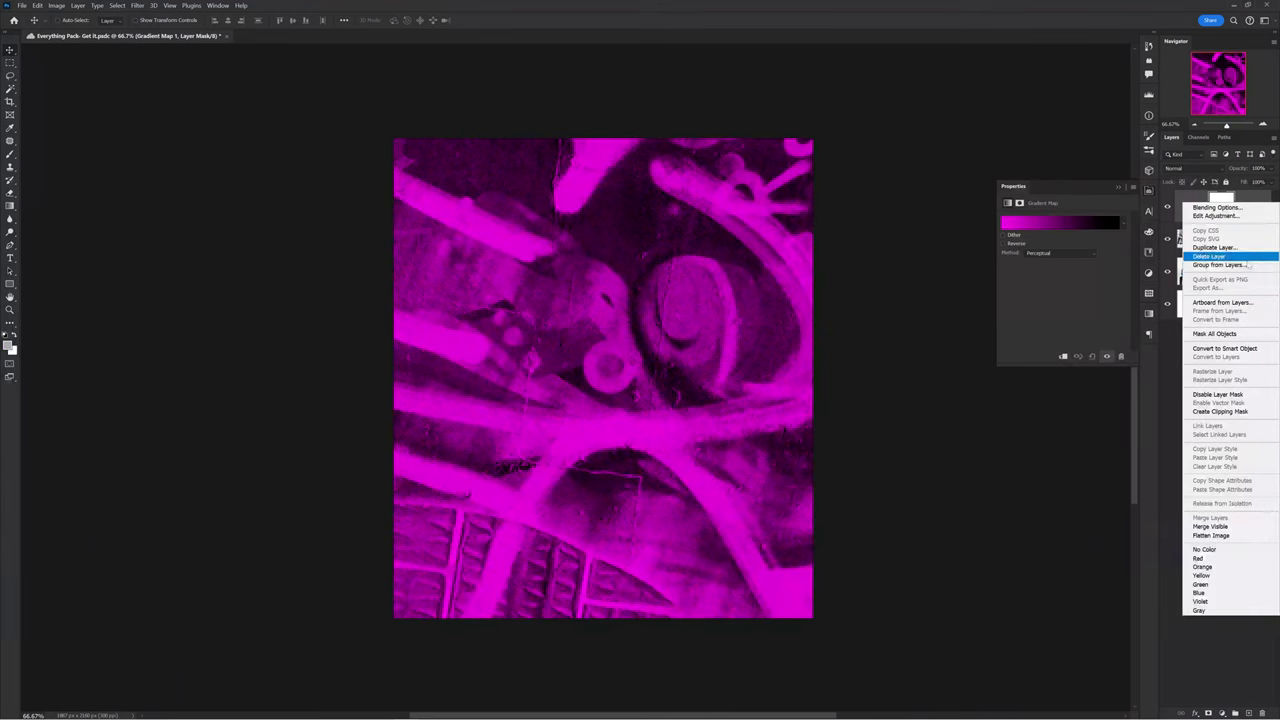
click(1240, 412)
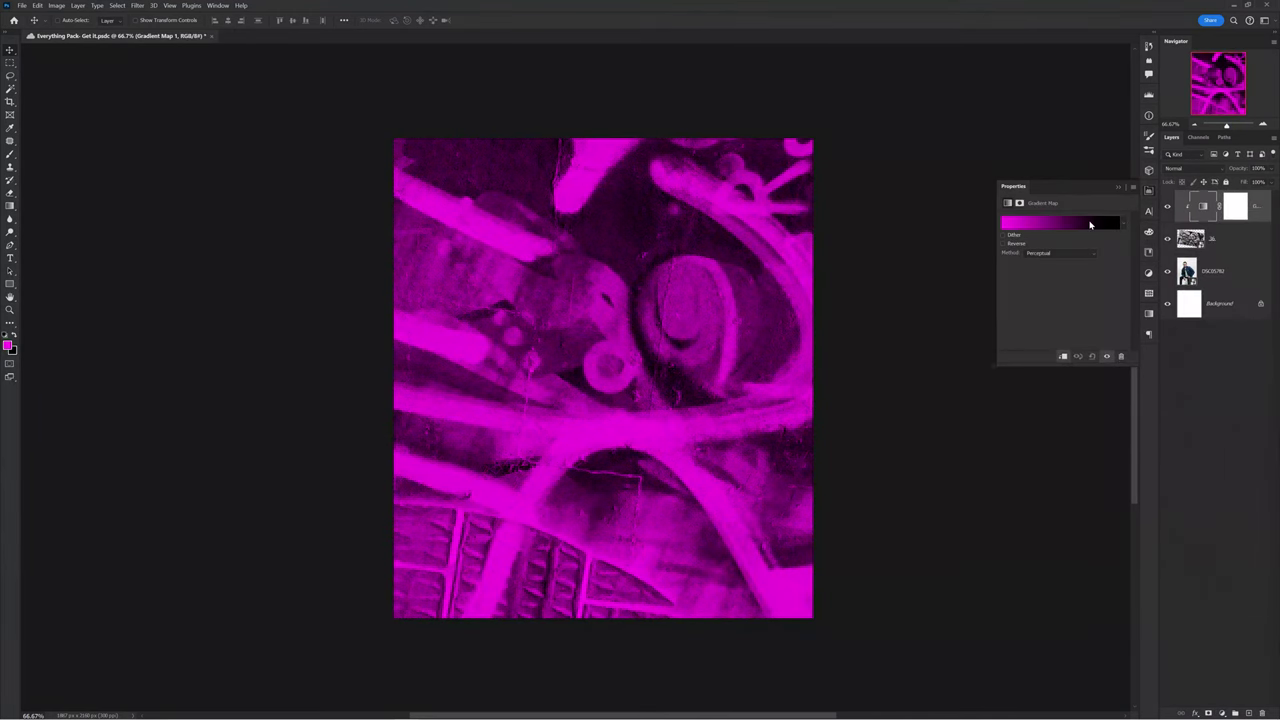
Step: Set the gradient stops to red and black, then open texture layer 36's blending options
click(1090, 224)
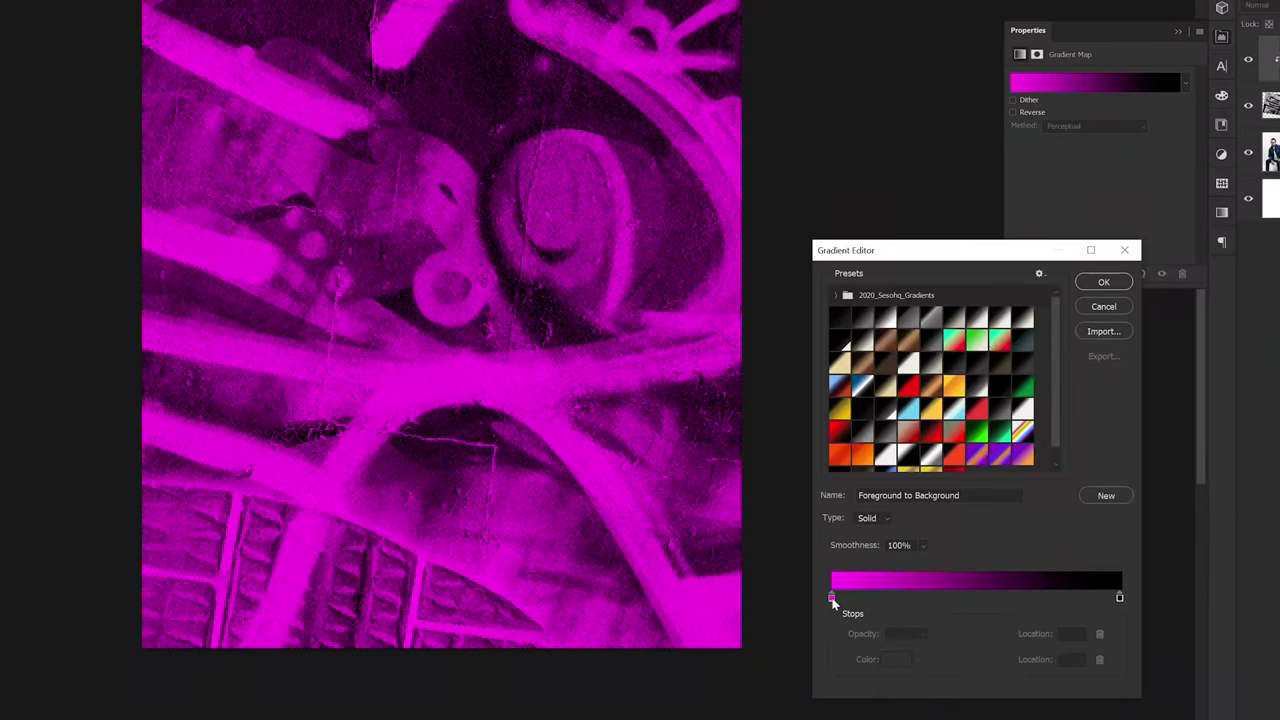
double_click(831, 598)
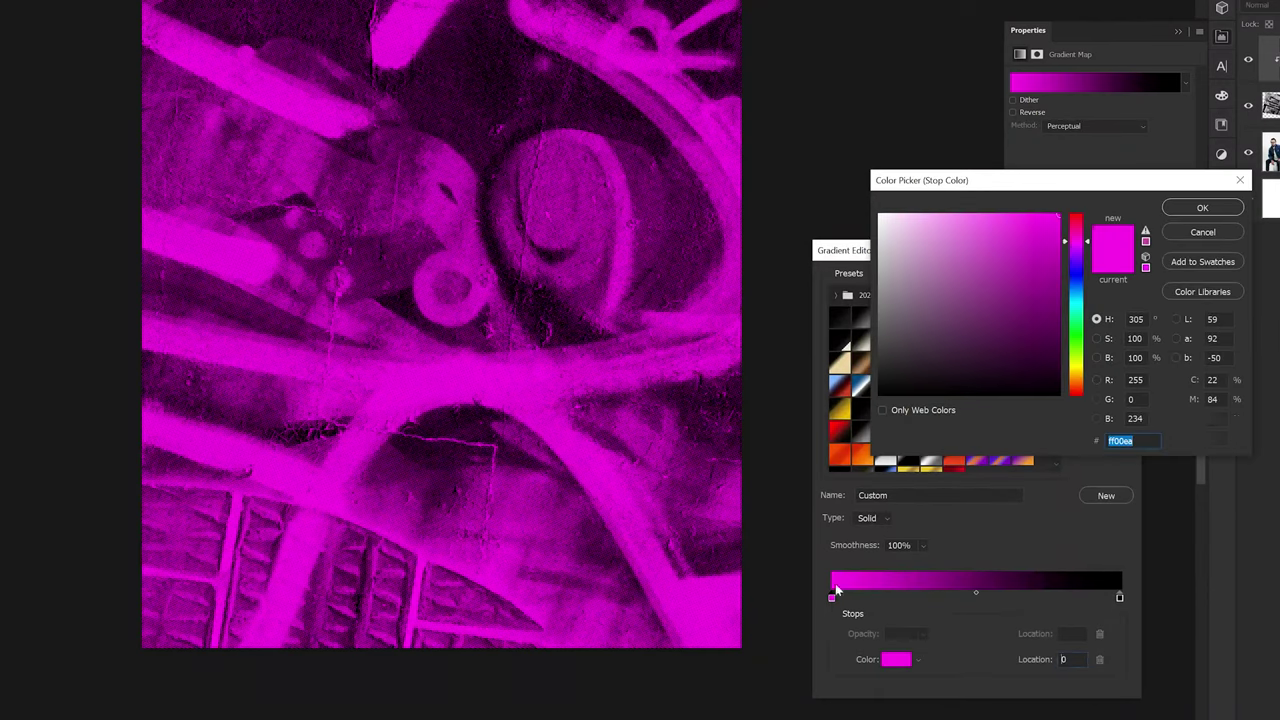
key(Return)
double_click(1117, 598)
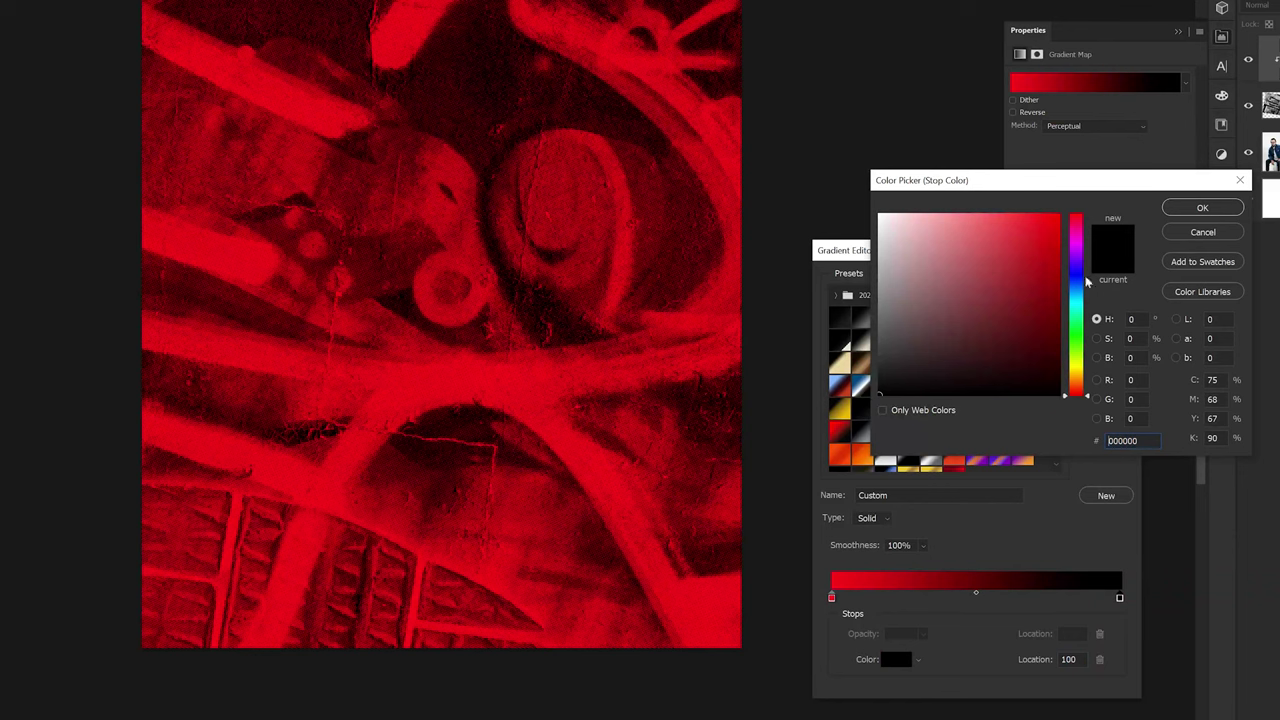
click(1202, 208)
click(1103, 280)
double_click(1275, 105)
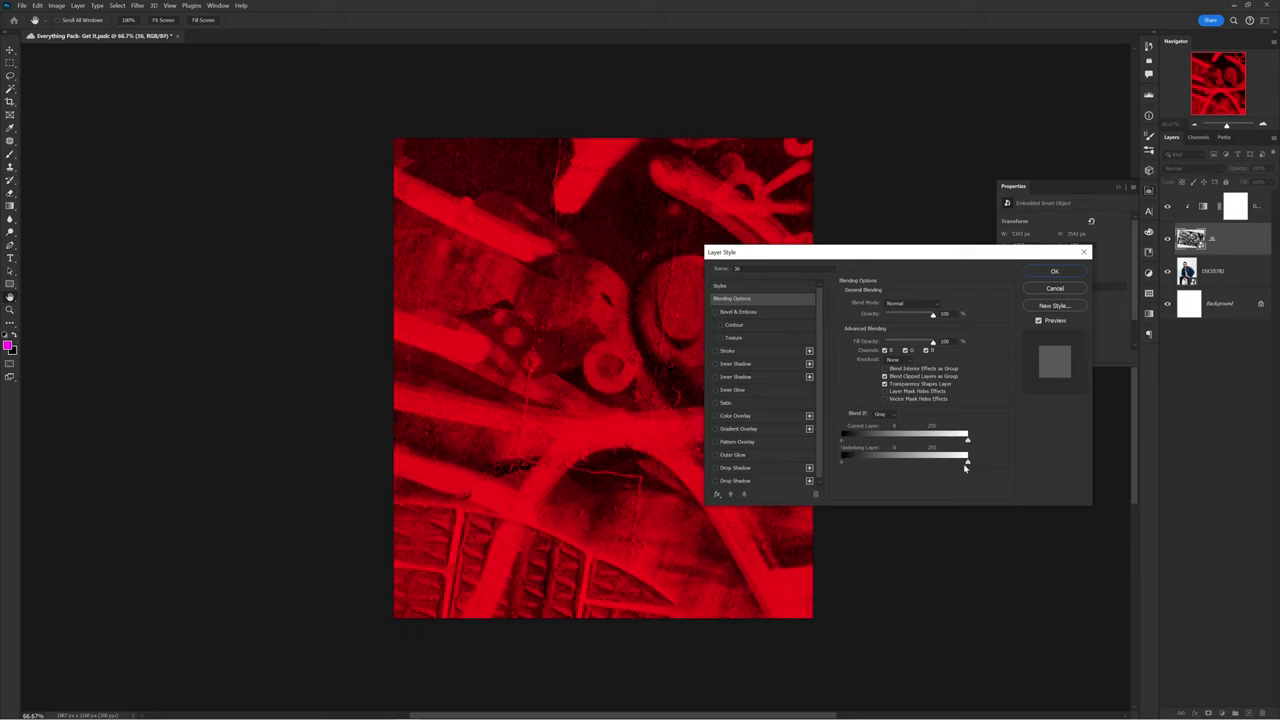
Step: Adjust the Blend If Underlying and Current Layer sliders so the portrait shows through the red texture
drag(966, 463, 875, 464)
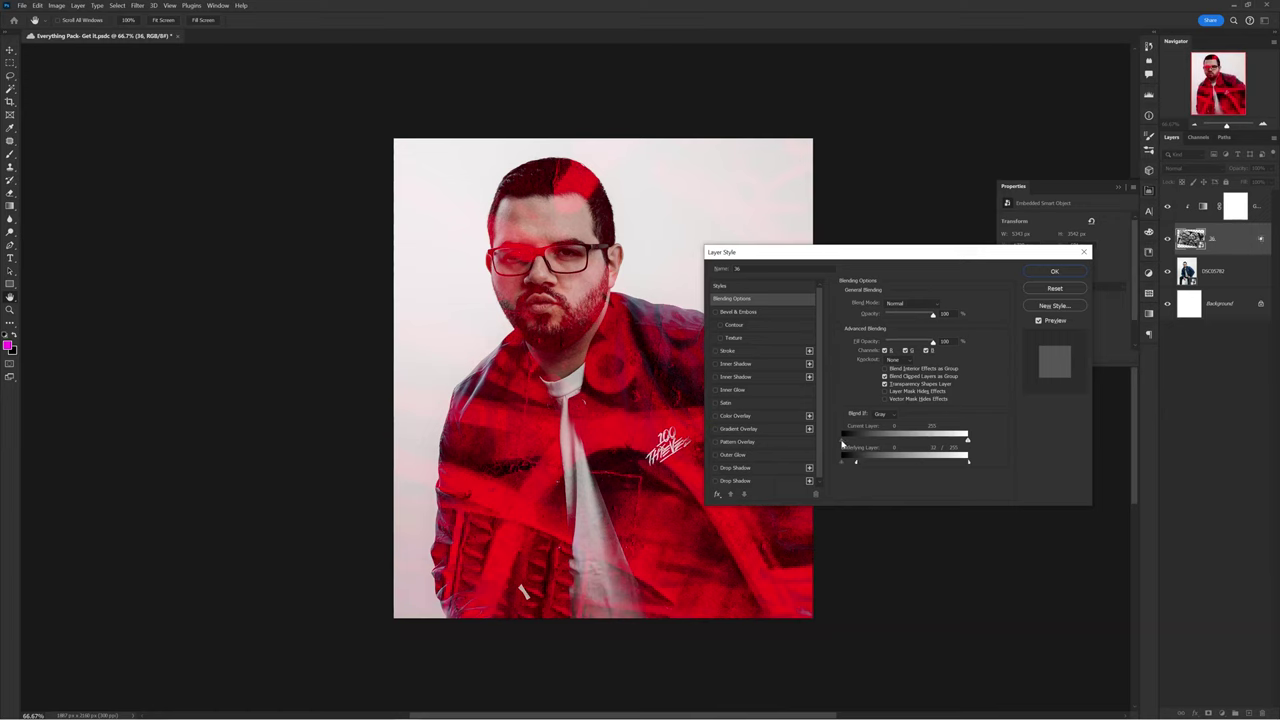
drag(842, 441, 843, 443)
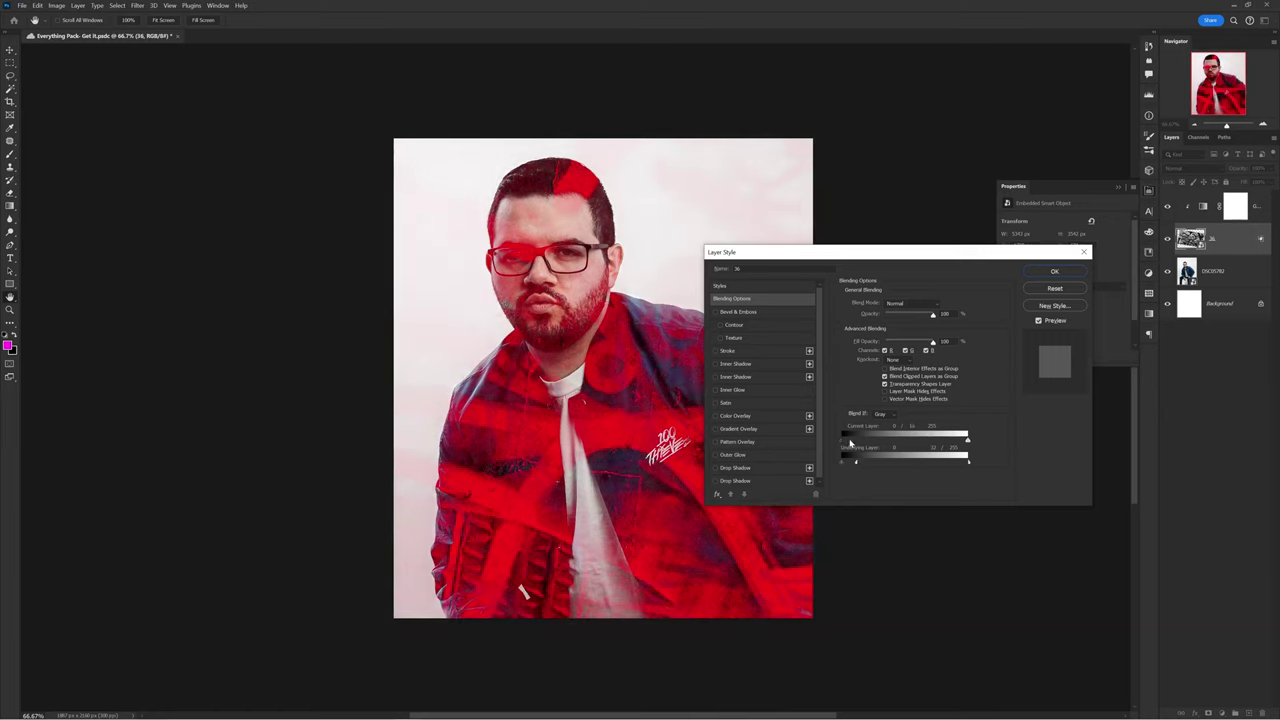
click(1055, 271)
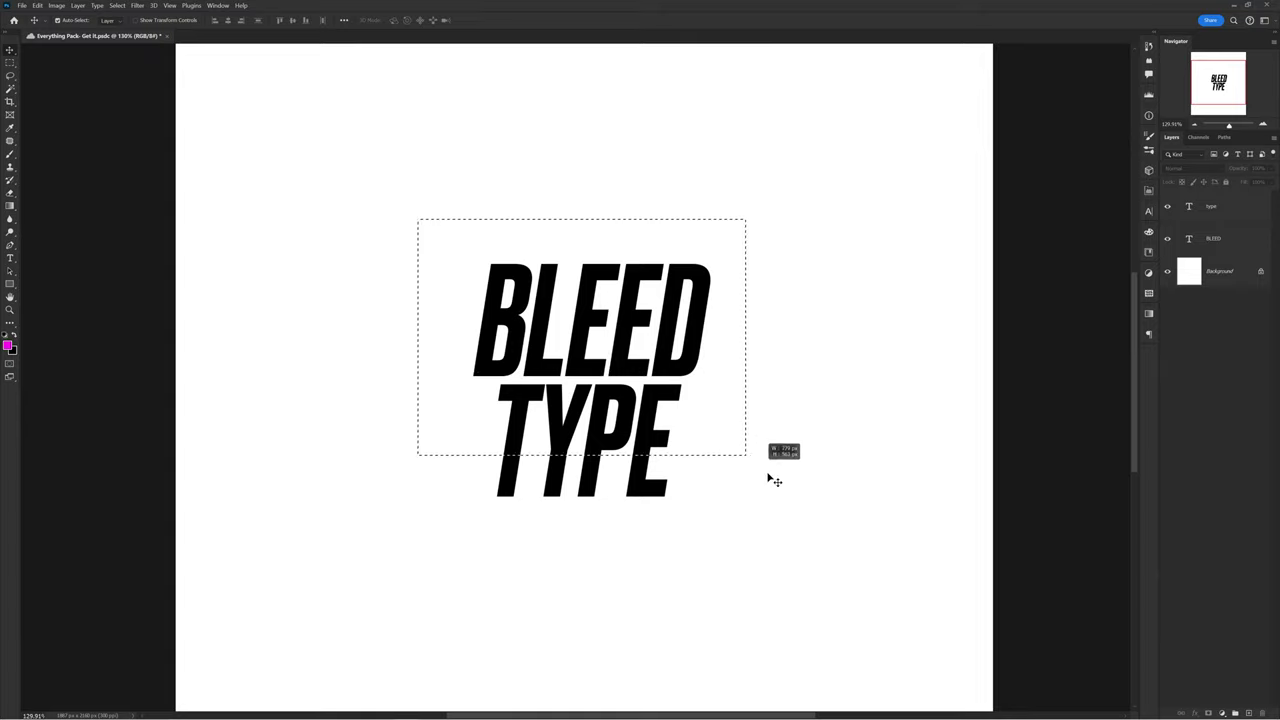
Step: Convert both BLEED TYPE text layers into a single smart object
drag(764, 471, 769, 480)
right_click(1241, 215)
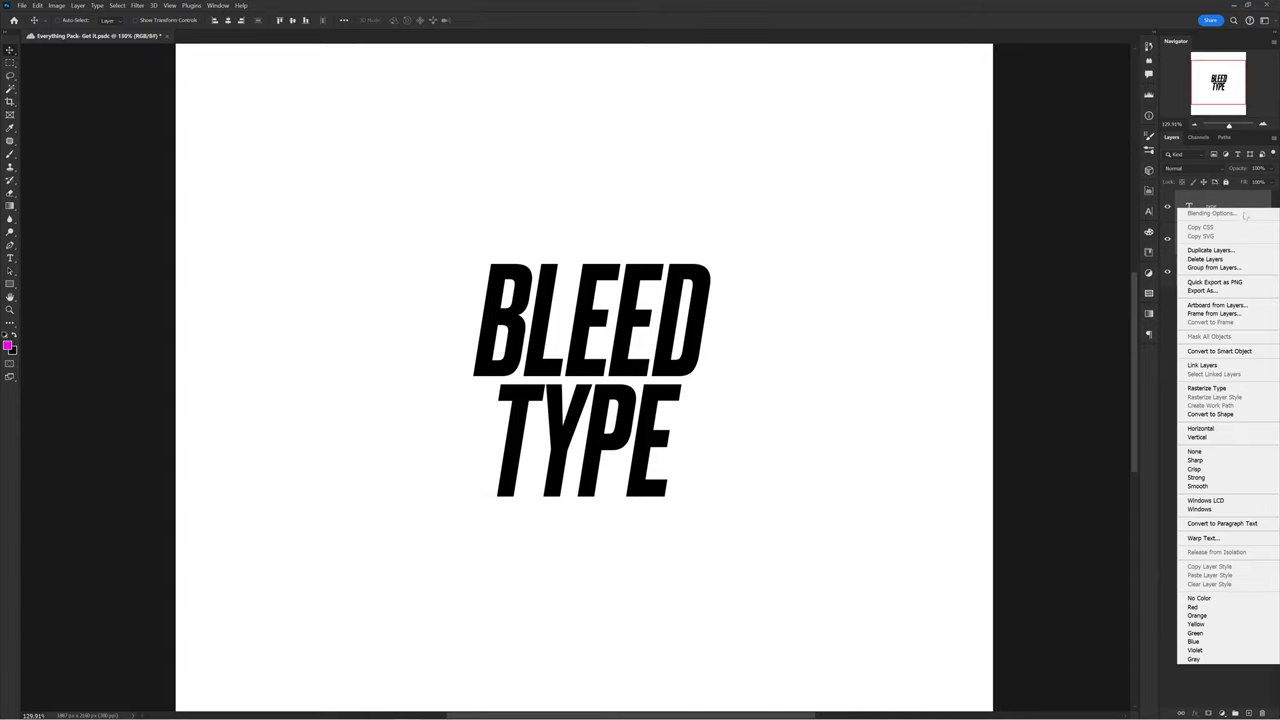
click(1262, 353)
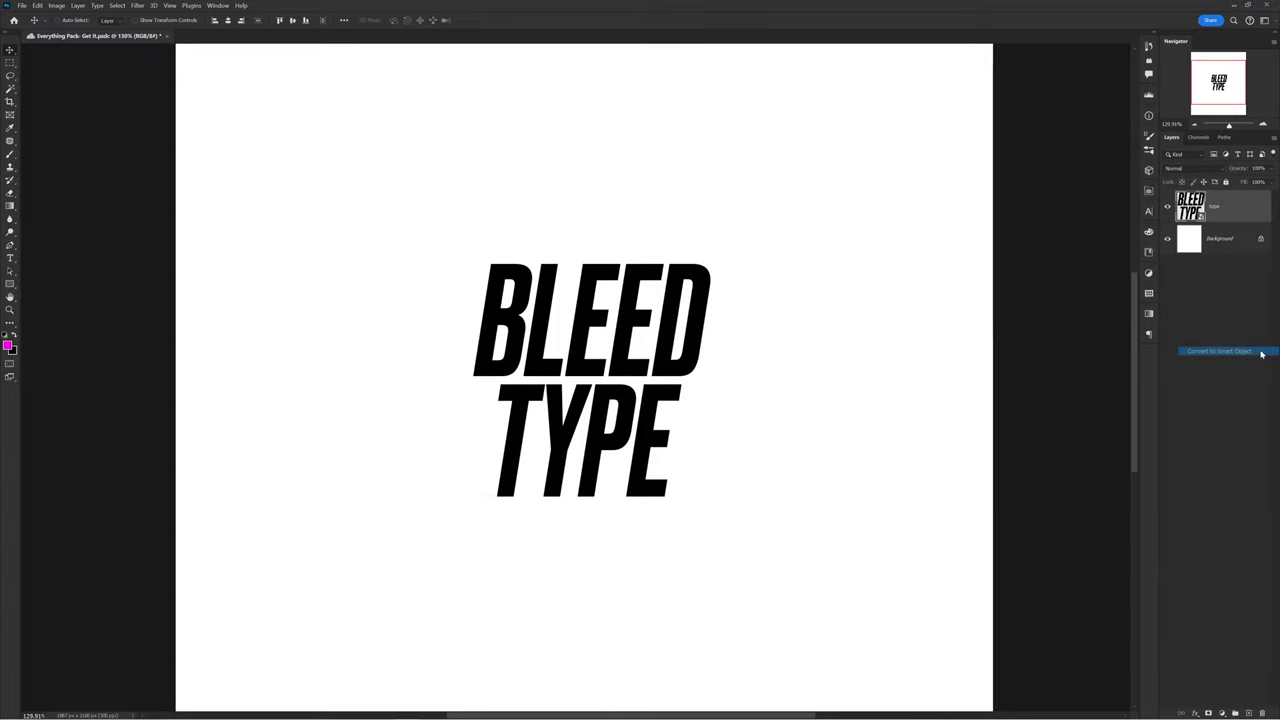
Step: Apply a 10-pixel Gaussian Blur and a Spin Radial Blur of amount 7
click(137, 5)
mouse_move(158, 124)
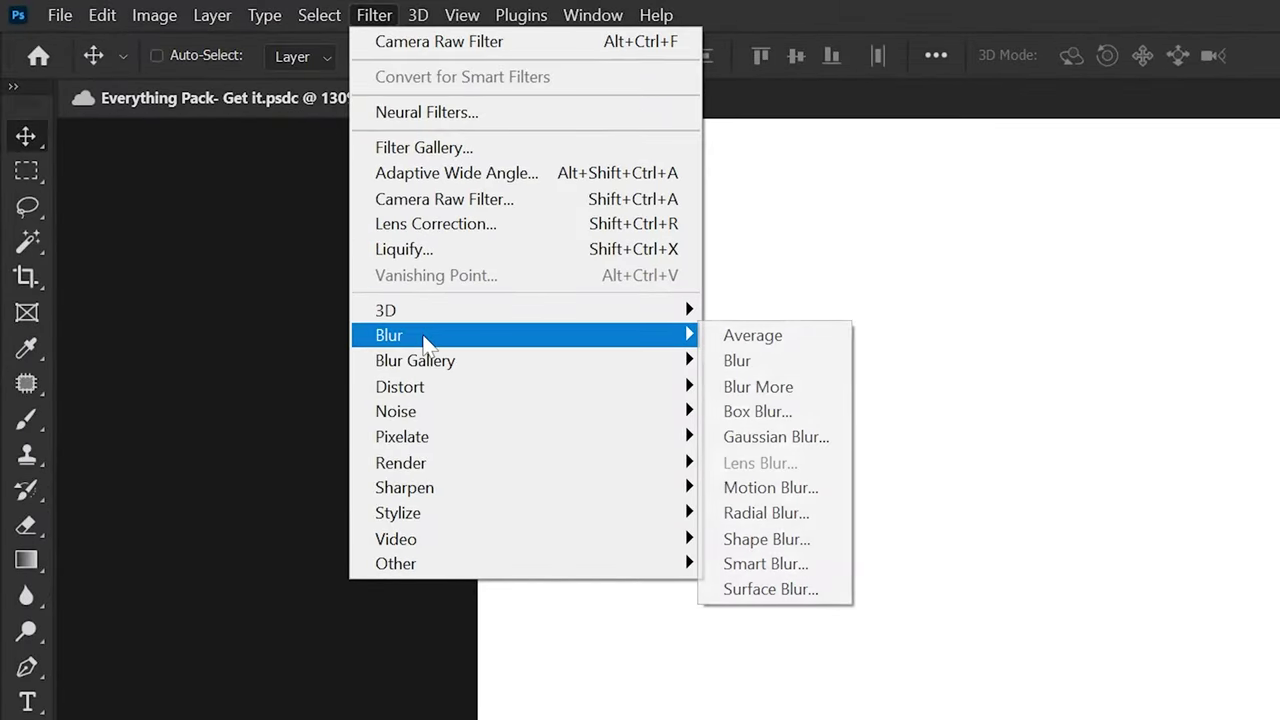
click(774, 438)
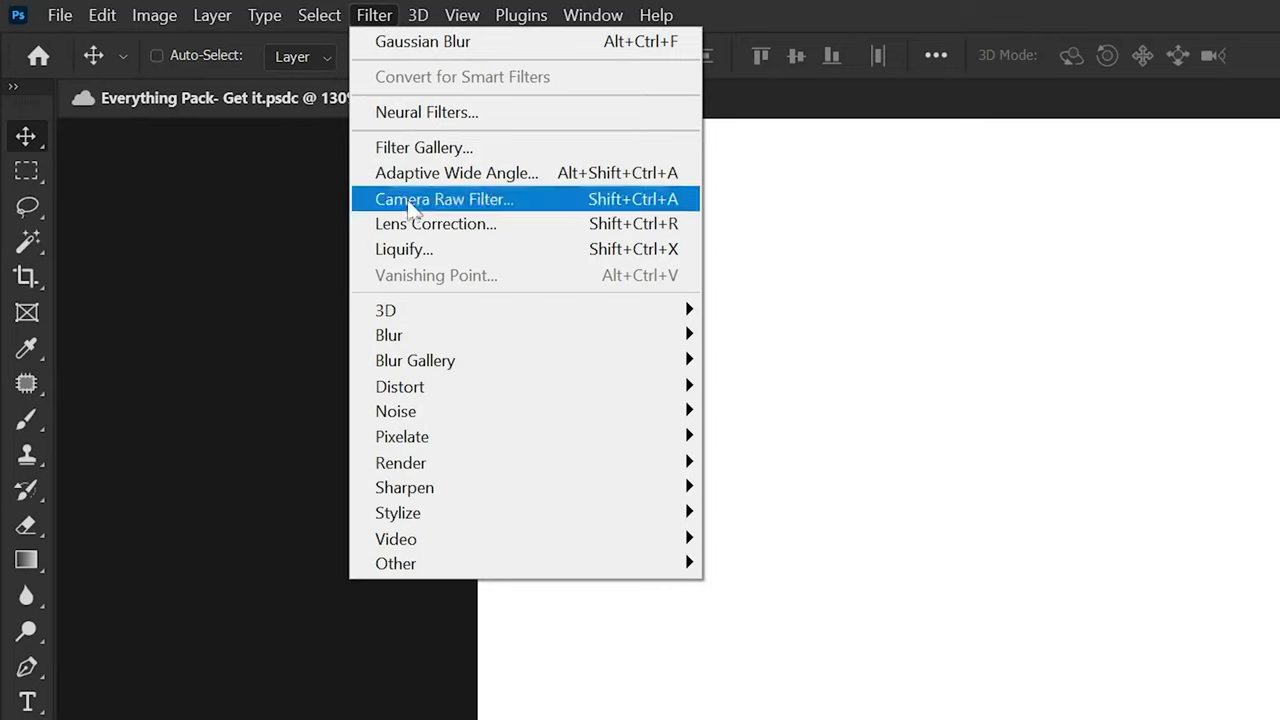
mouse_move(409, 335)
click(769, 514)
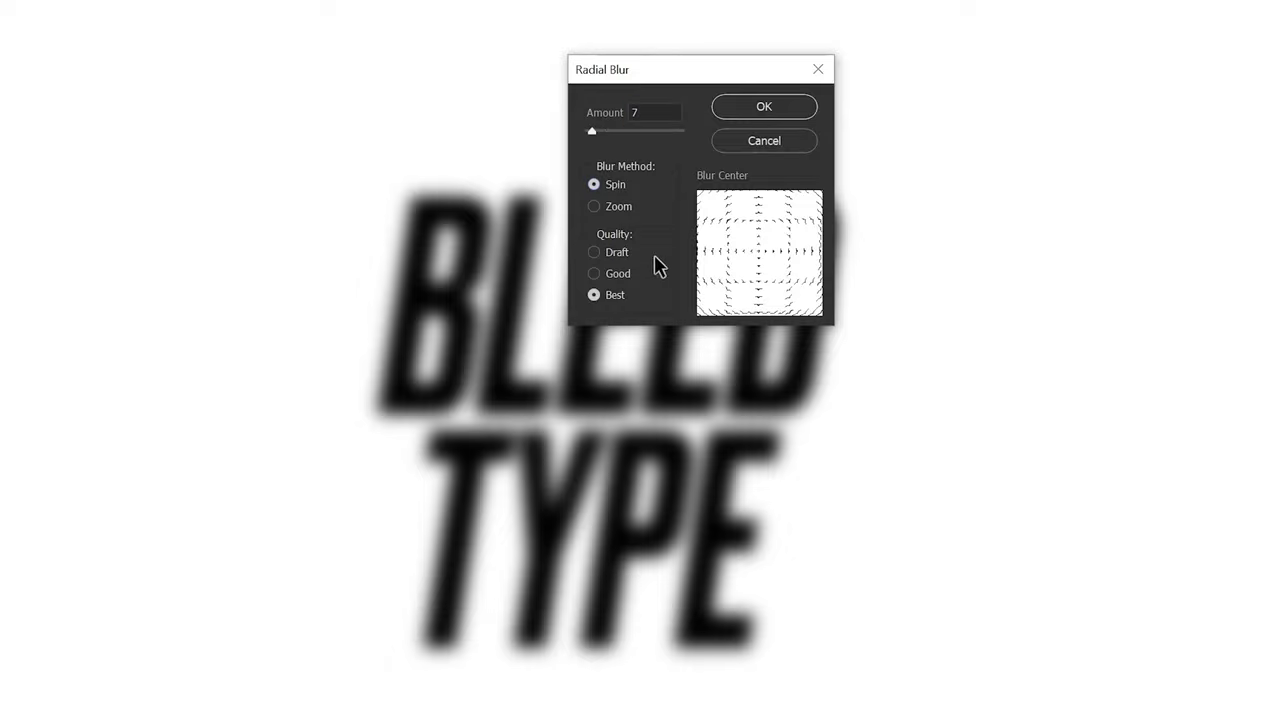
click(736, 104)
Step: Add a Threshold adjustment to harden the blurred letters and group both layers as Group 1
click(1221, 712)
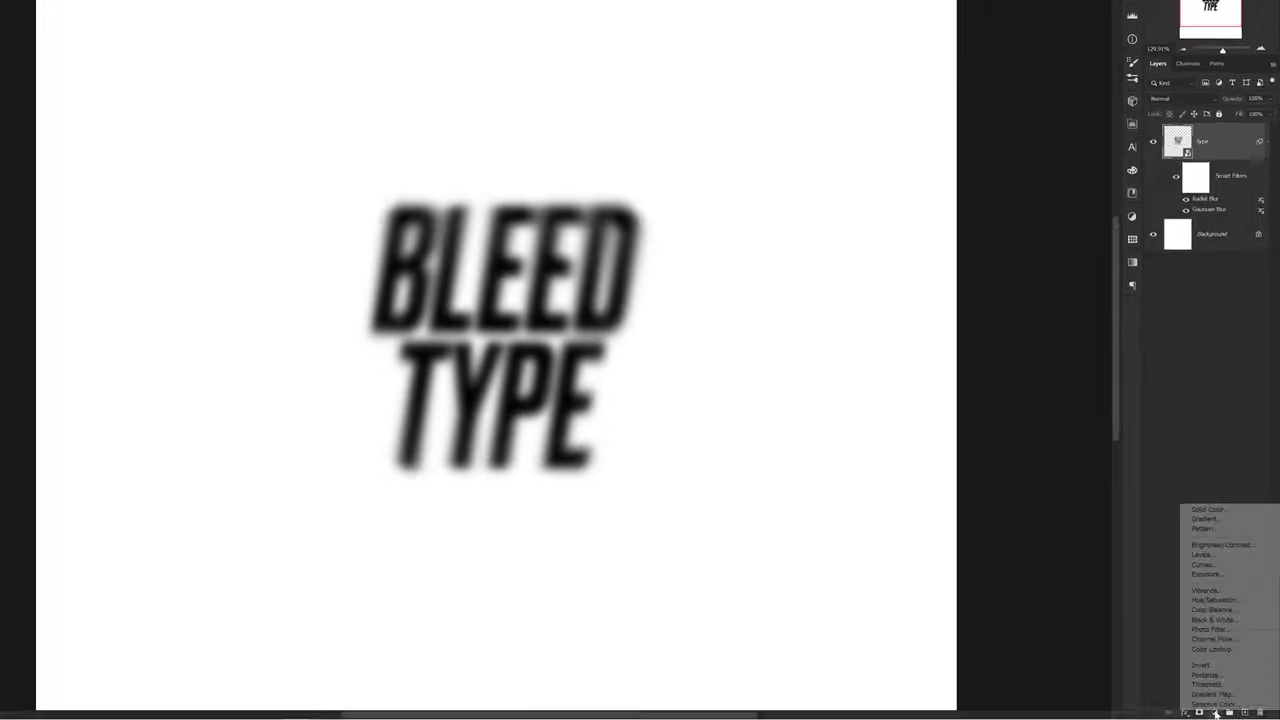
click(1210, 689)
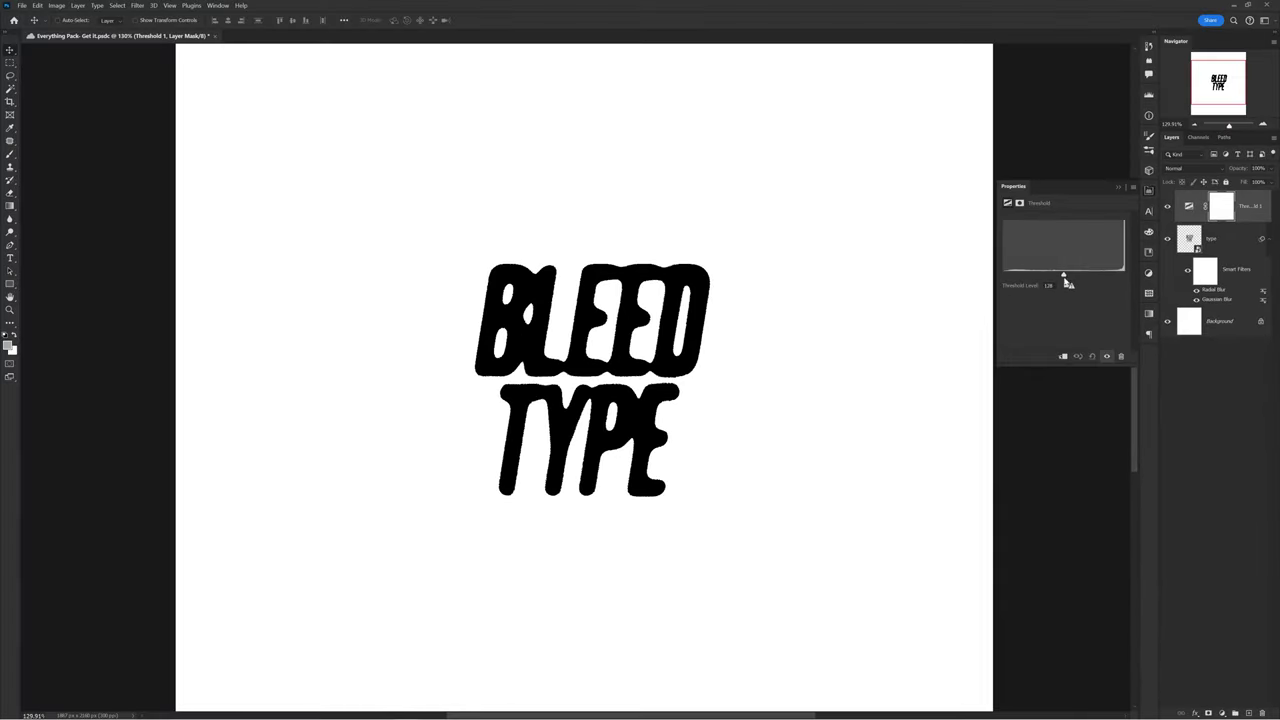
mouse_move(1066, 276)
mouse_down()
mouse_move(1106, 277)
mouse_move(1010, 277)
mouse_move(1058, 277)
mouse_up()
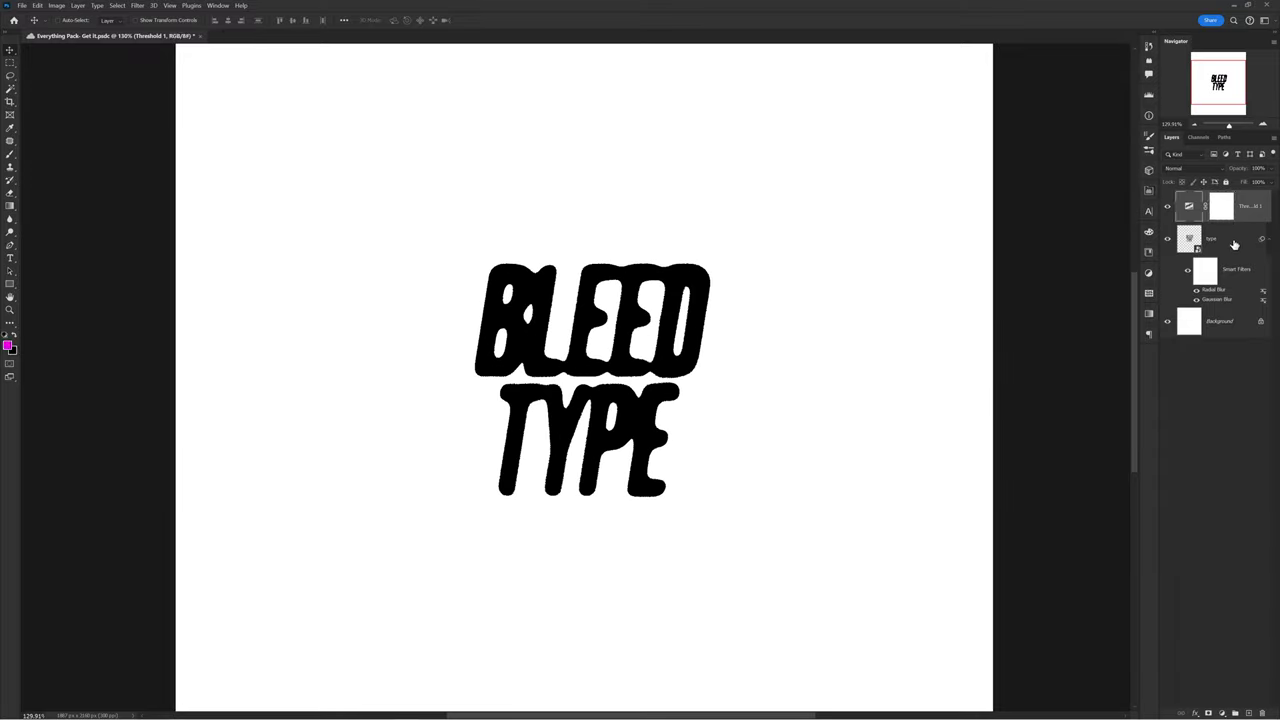
key(ctrl+g)
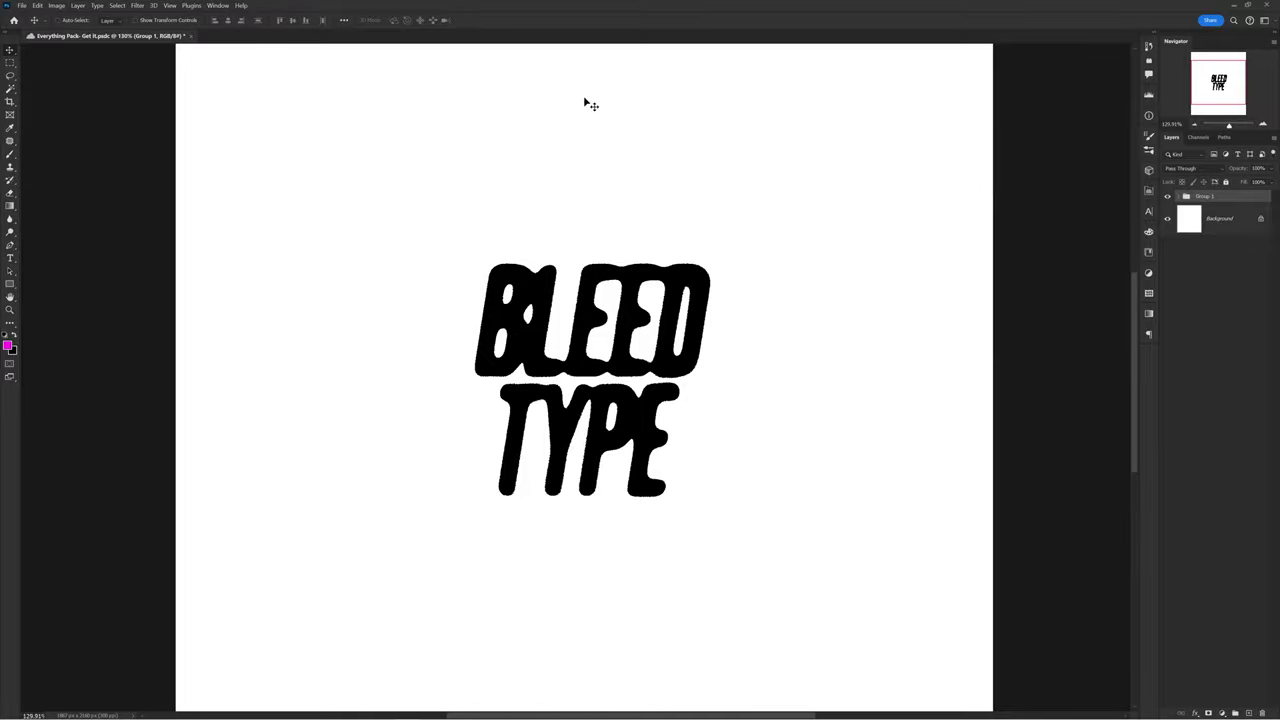
Step: Select the black letters with Color Range
click(112, 5)
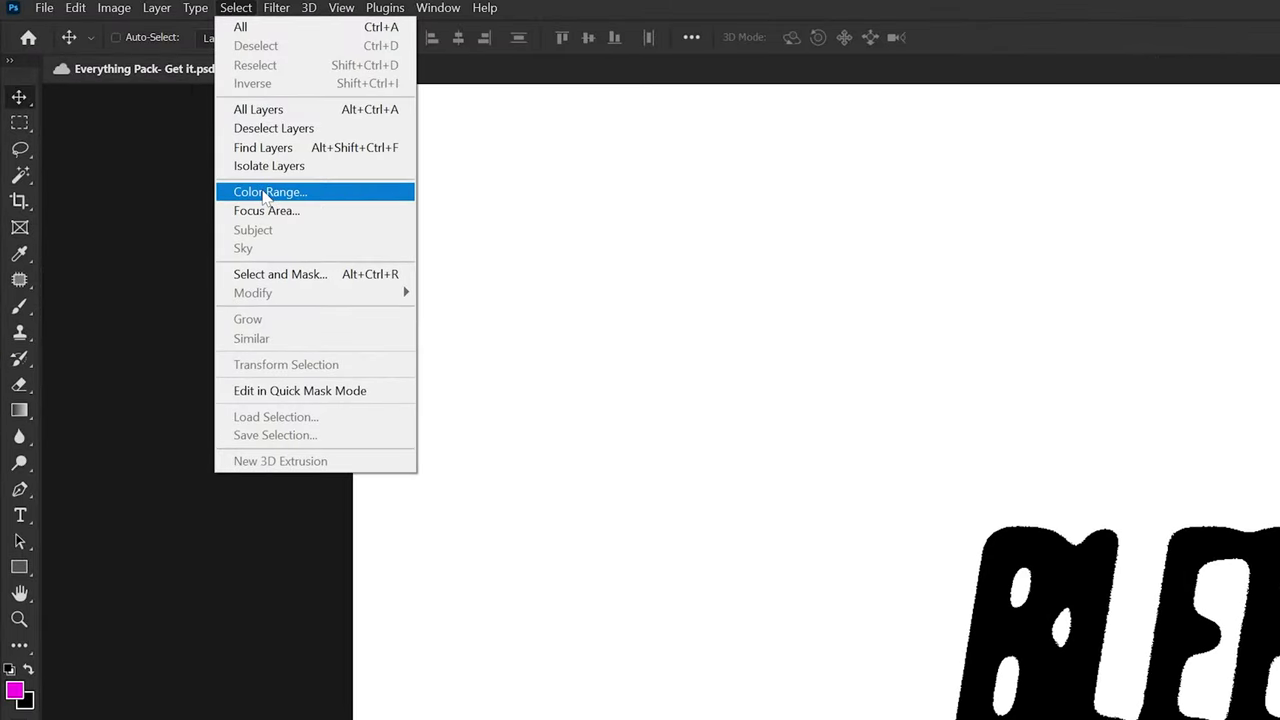
click(265, 192)
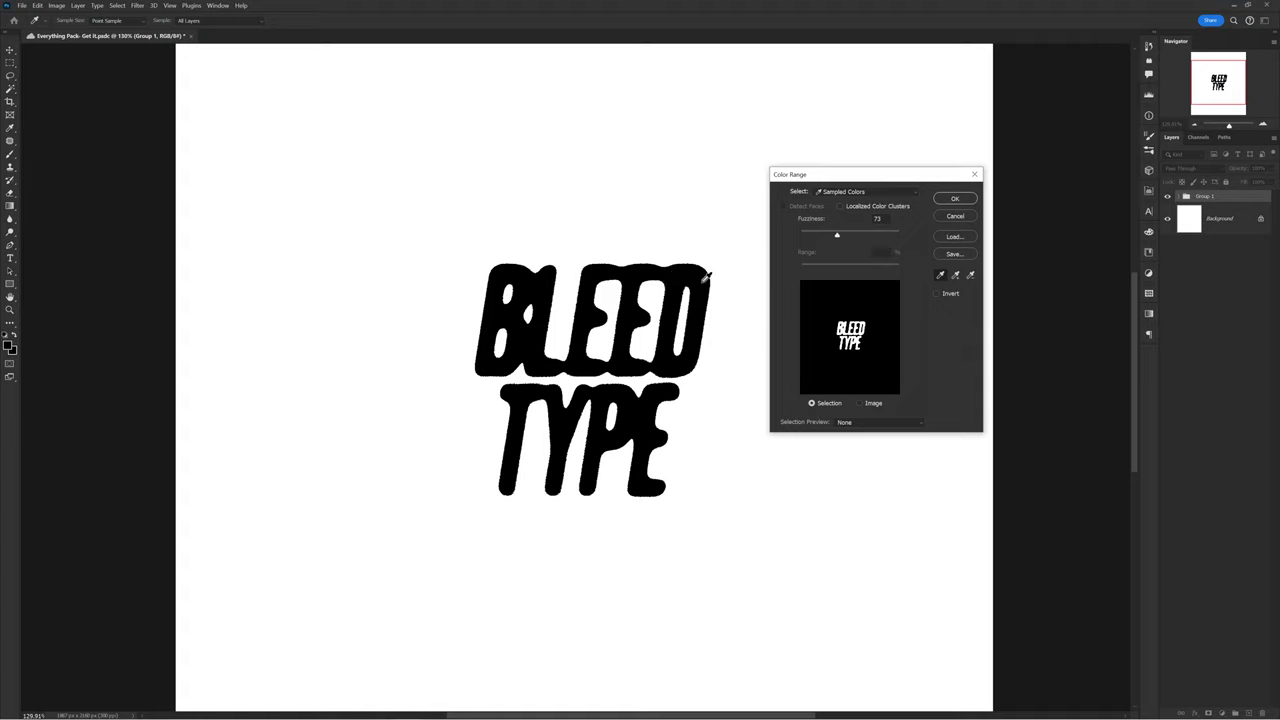
click(955, 199)
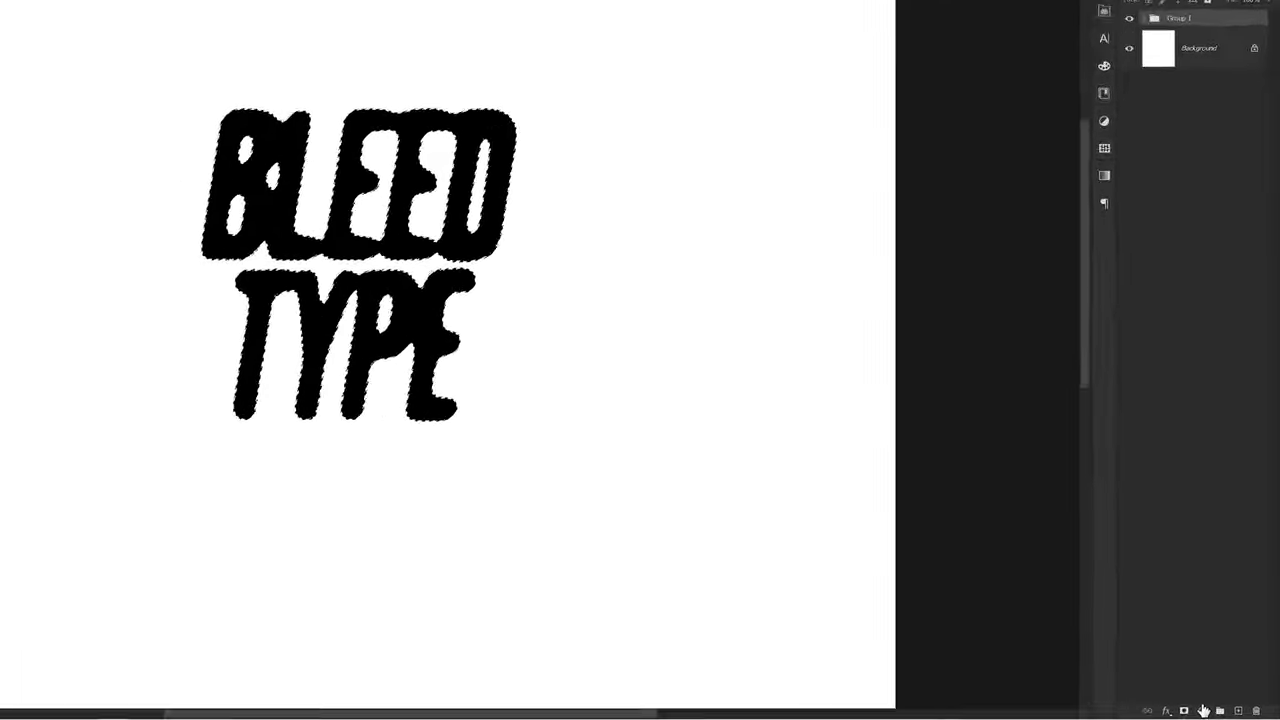
Step: Fill the selection with a red Solid Color layer, offset to show the black text beneath
click(1222, 713)
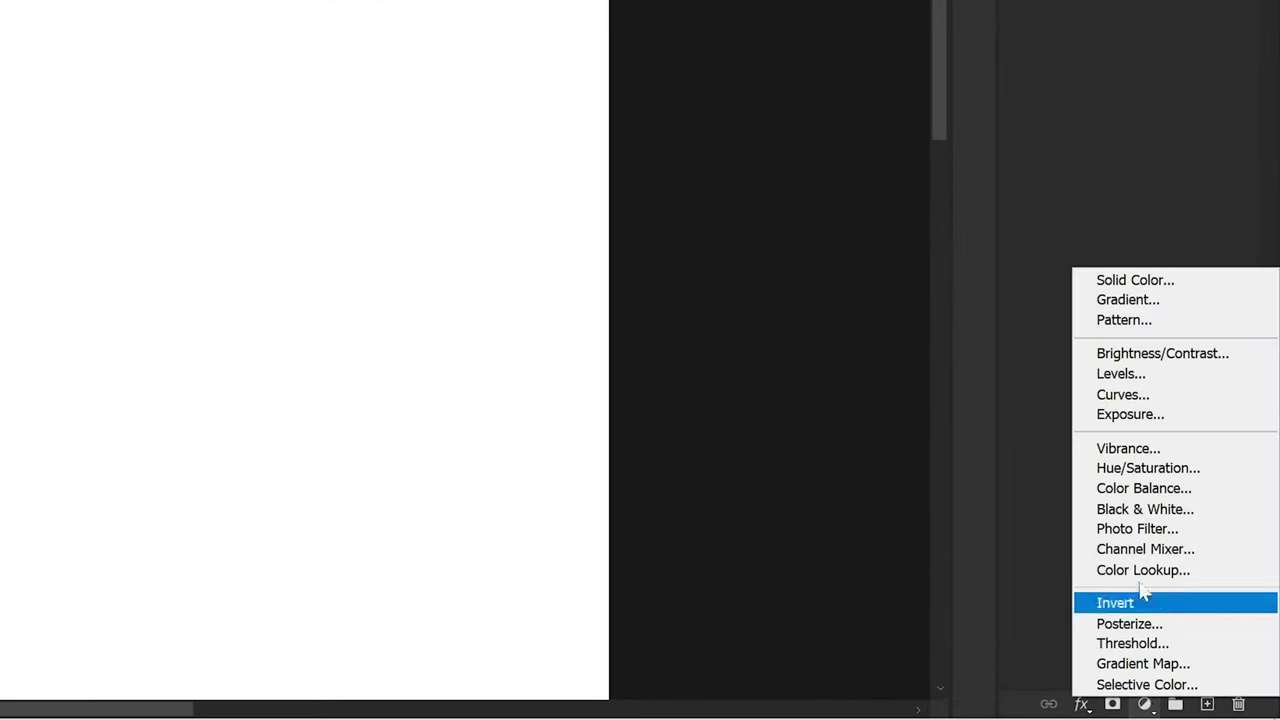
click(1135, 280)
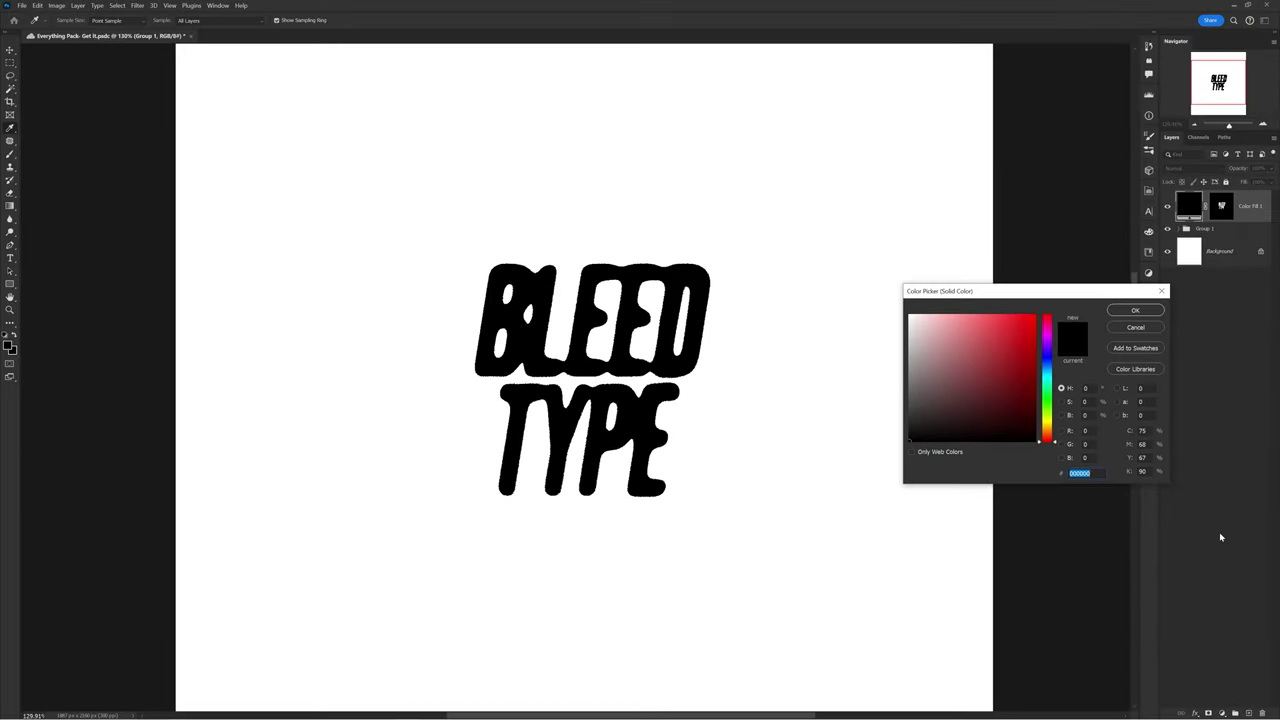
key(ctrl+v)
click(1135, 311)
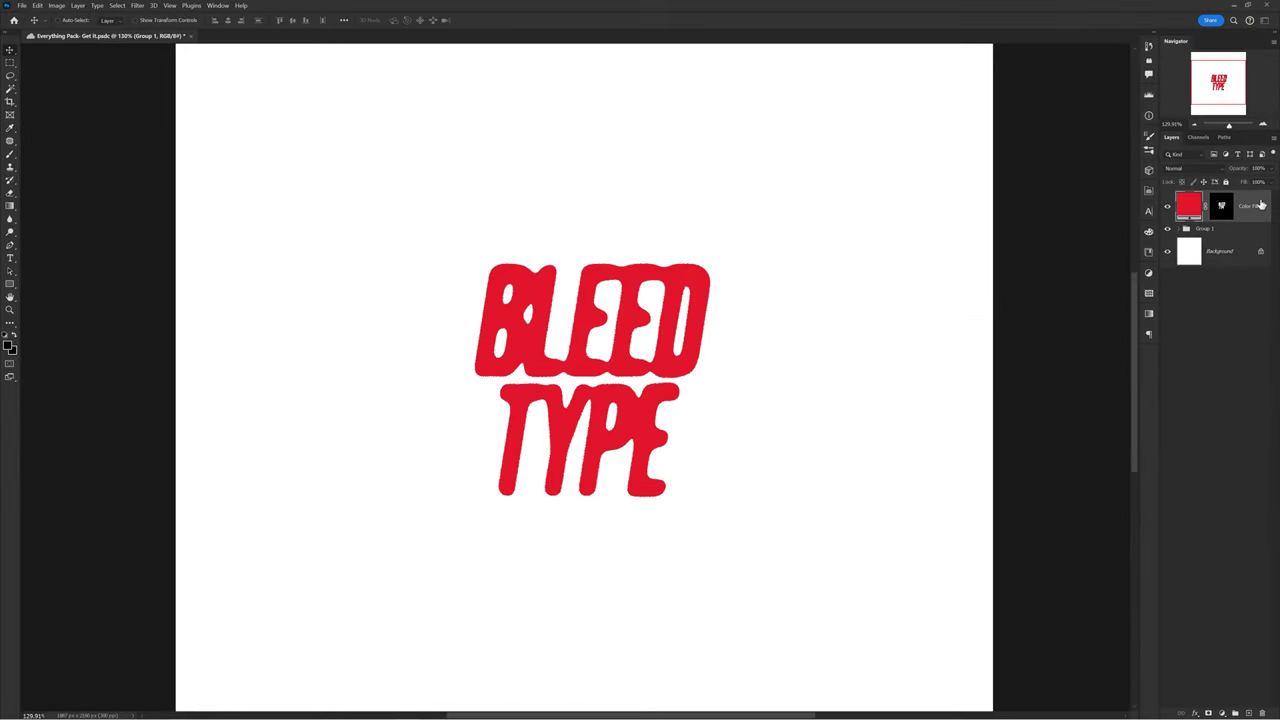
drag(636, 401, 900, 242)
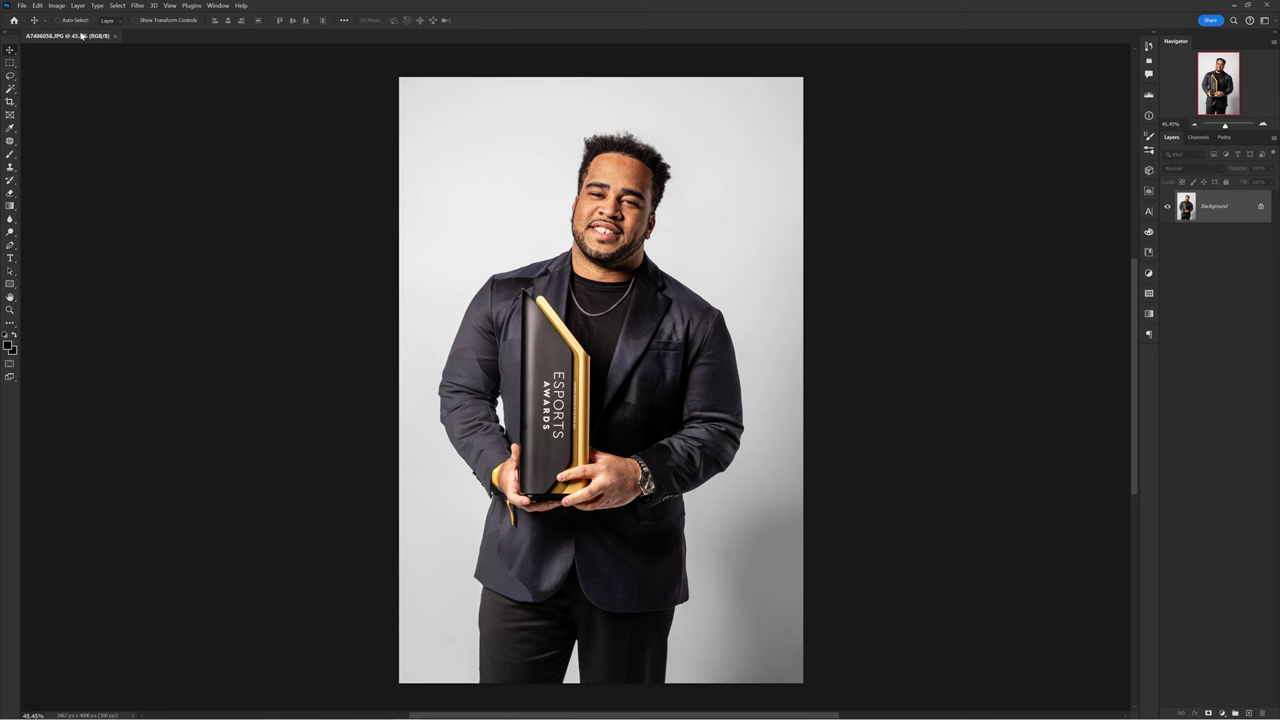
Step: Open the Image menu on the trophy photo to reach its Mode options
click(57, 5)
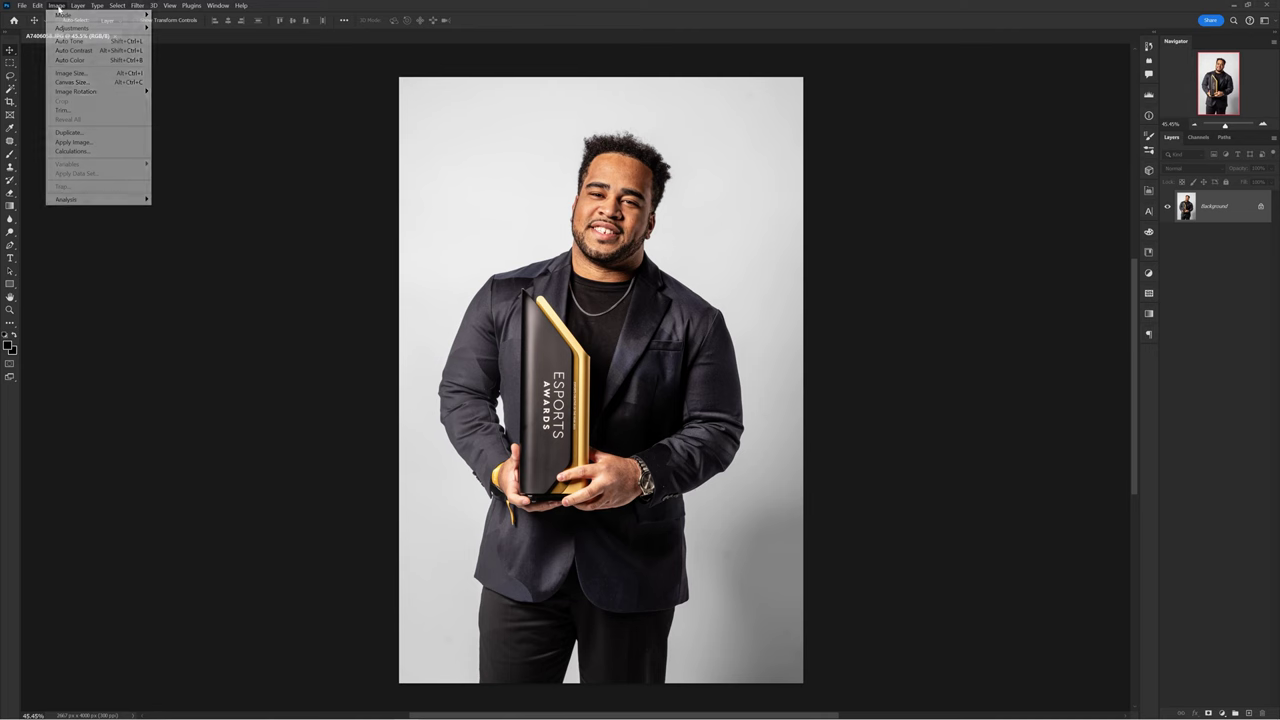
Step: Convert the photo to Grayscale and apply Levels with midtone 0.71 and white point 216
mouse_move(56, 15)
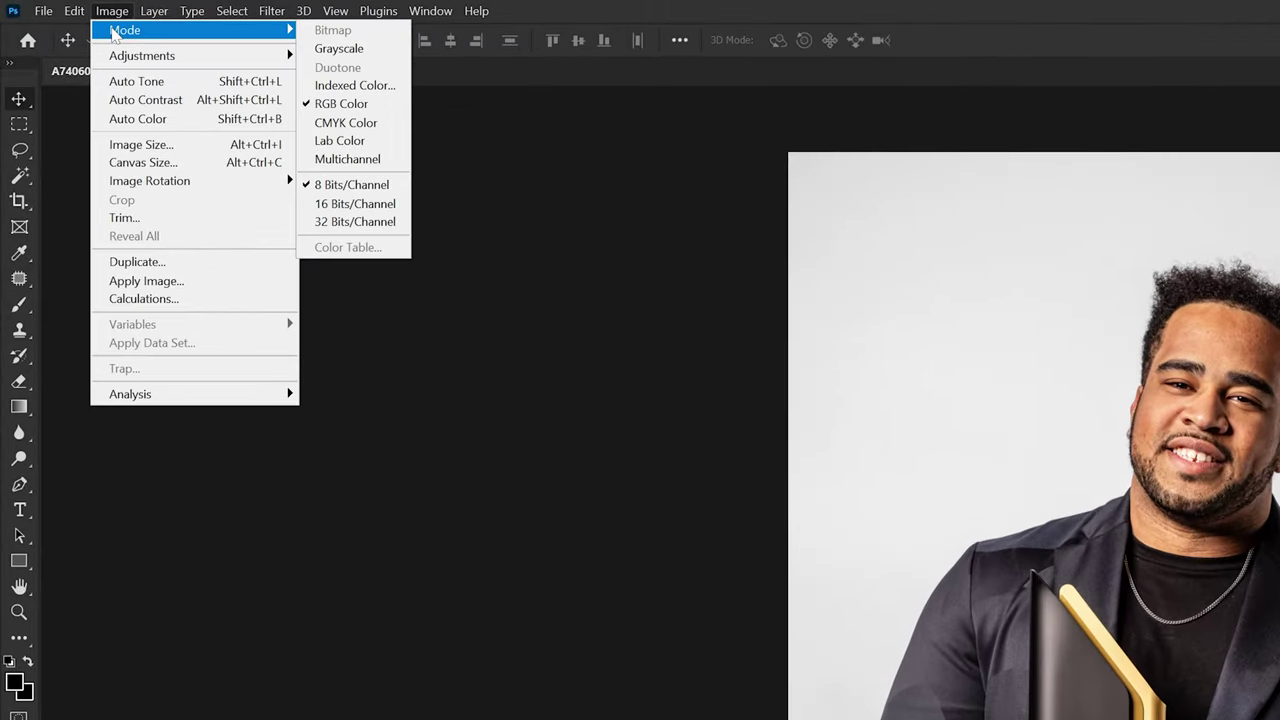
click(355, 50)
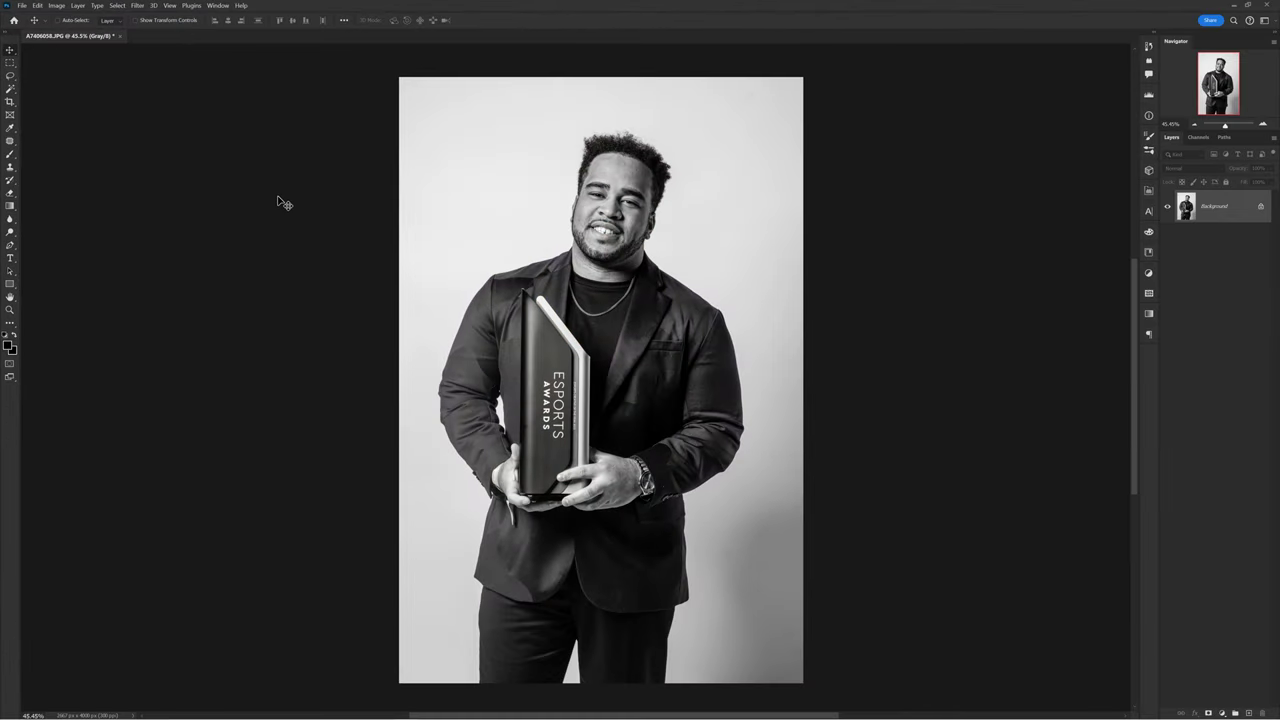
click(57, 7)
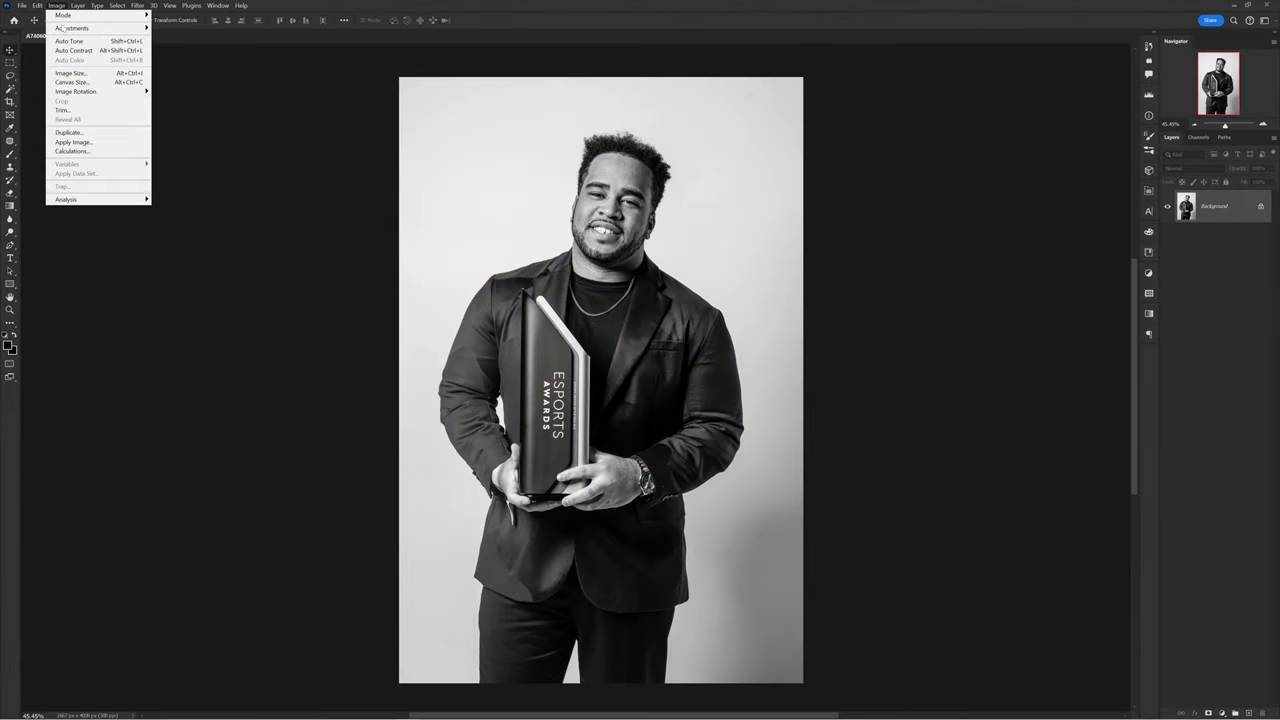
mouse_move(101, 32)
click(190, 39)
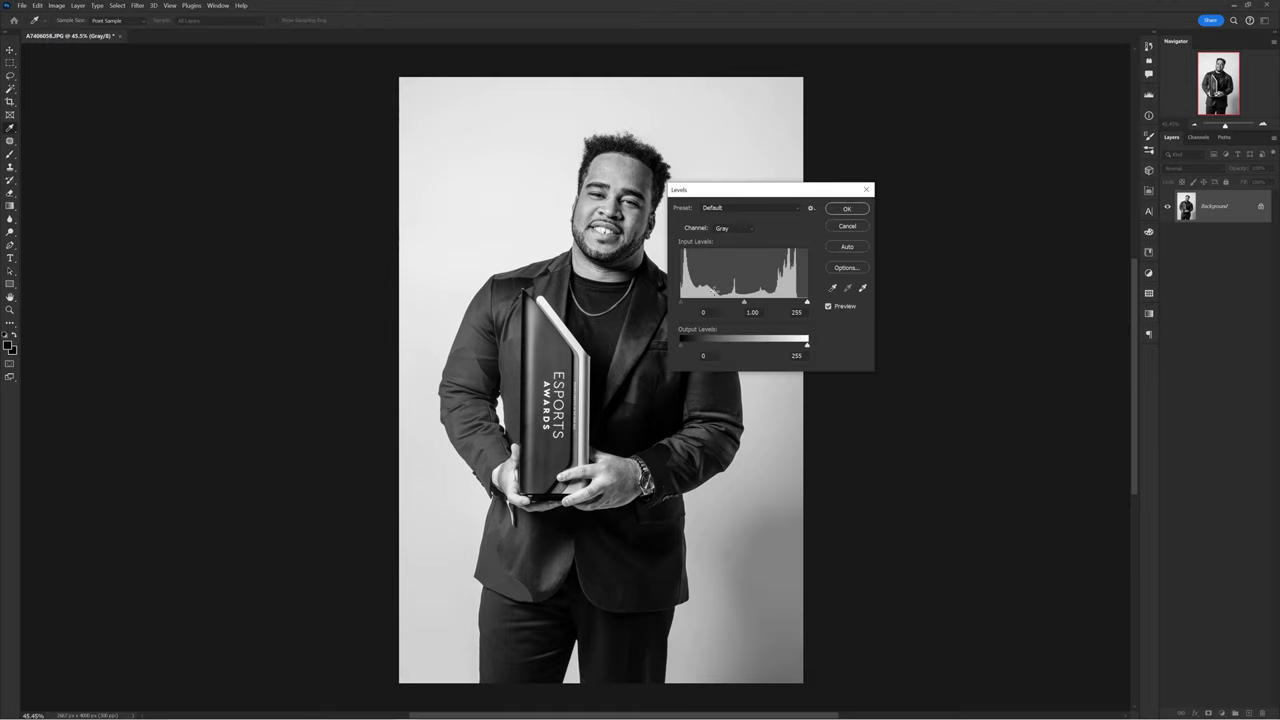
drag(743, 303, 785, 303)
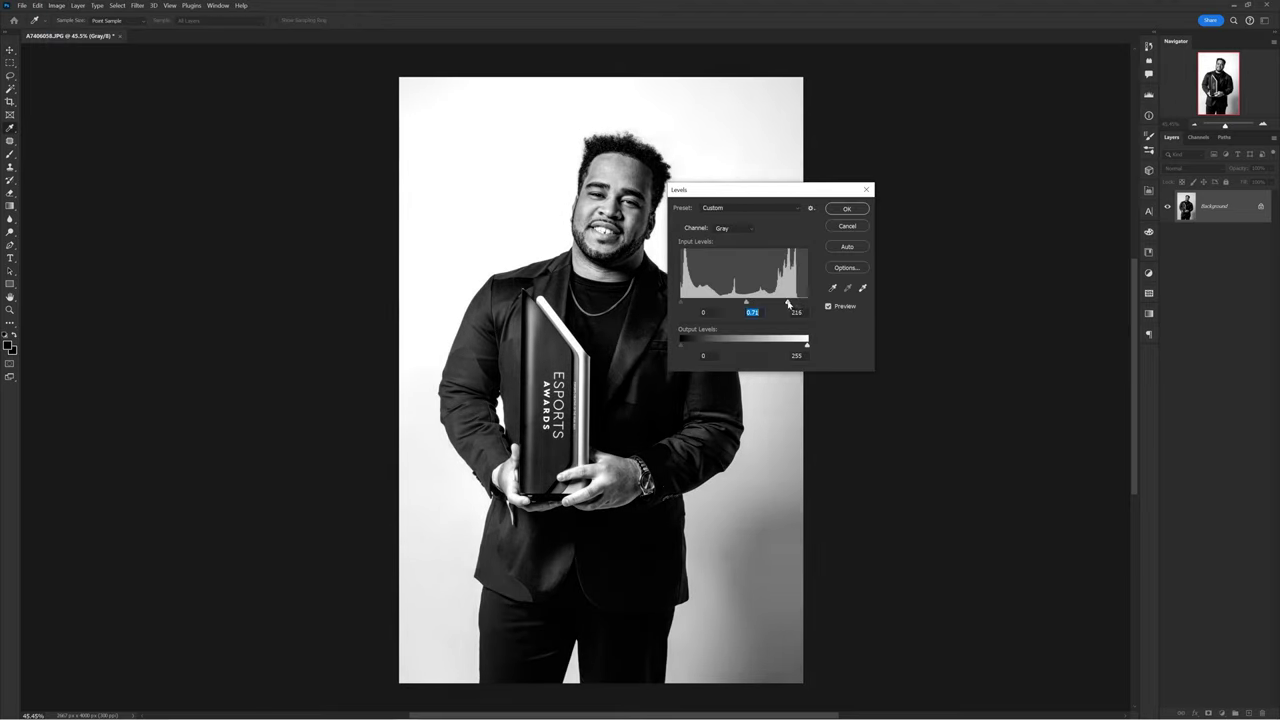
click(846, 209)
click(56, 5)
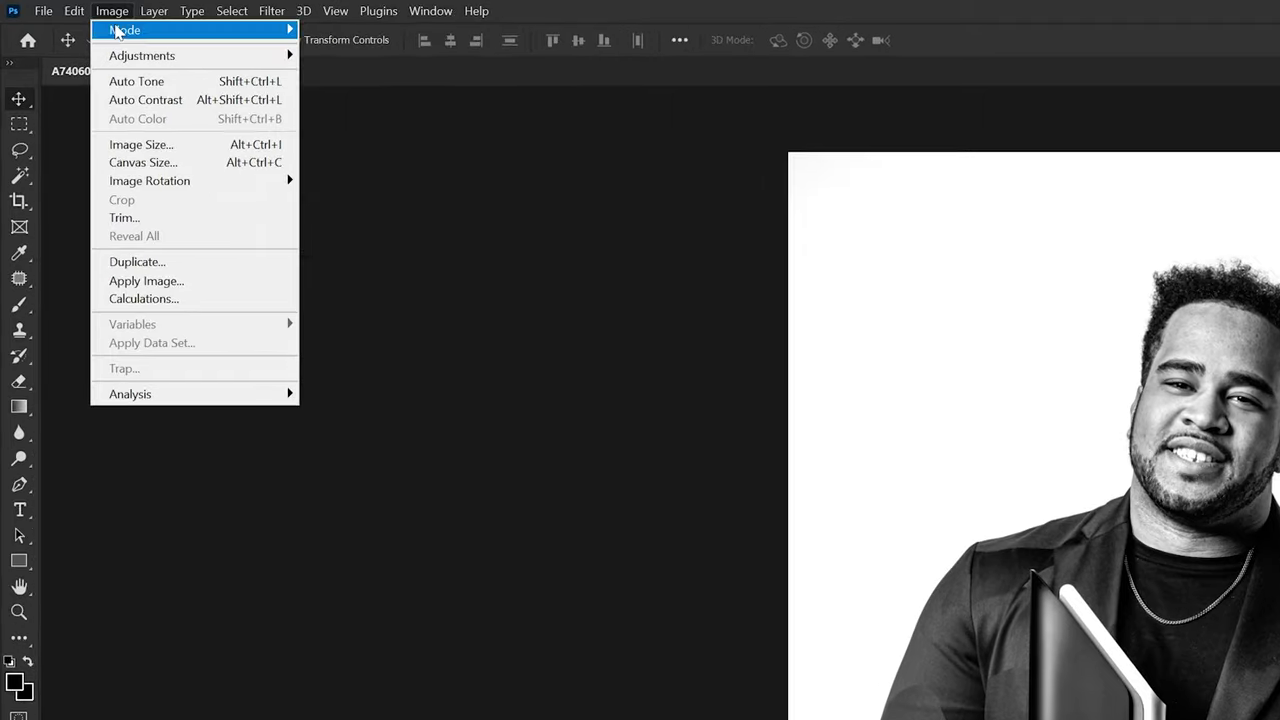
Step: Convert to a 300 ppi Bitmap using a 65 lines/inch, 0° round-dot halftone screen
mouse_move(118, 17)
click(364, 35)
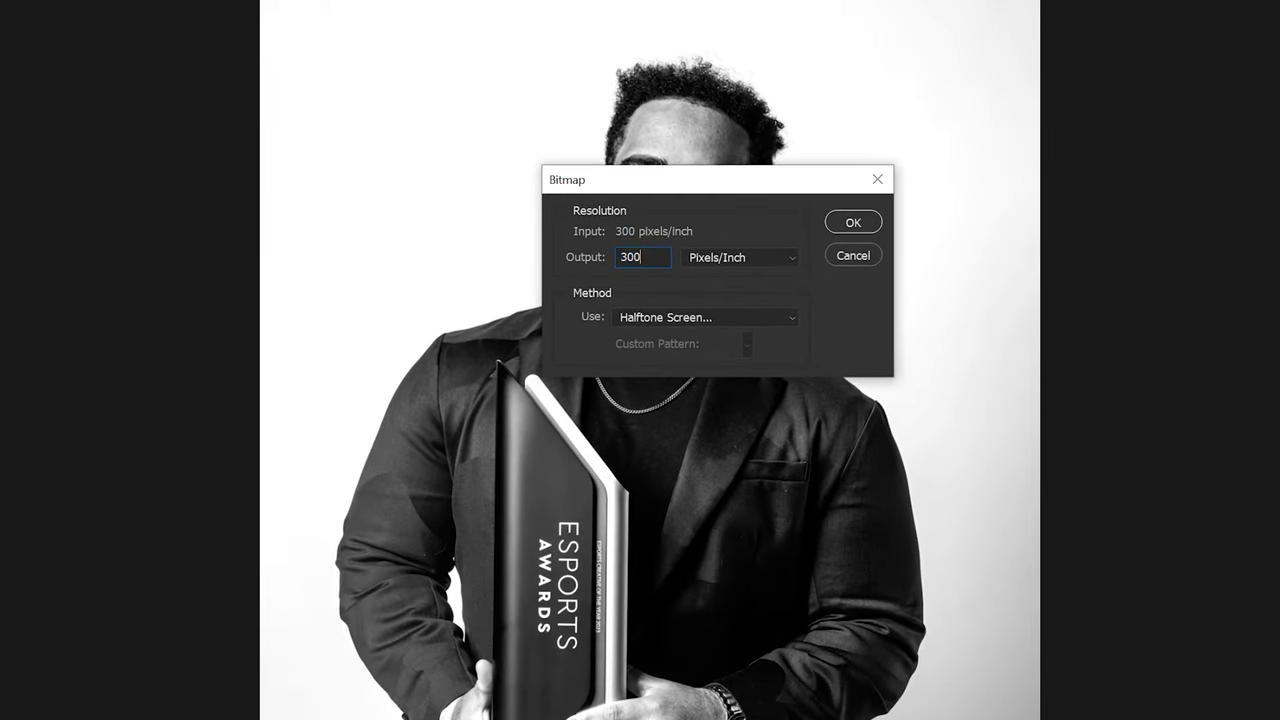
click(852, 224)
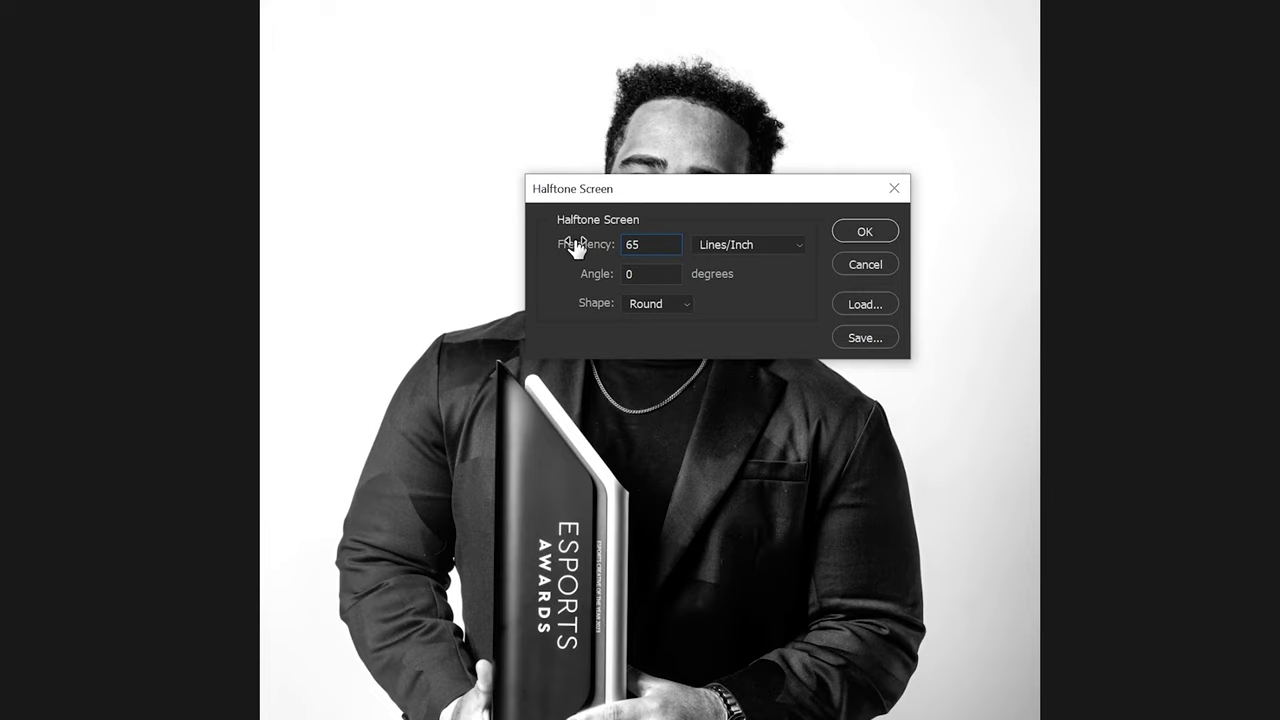
click(656, 304)
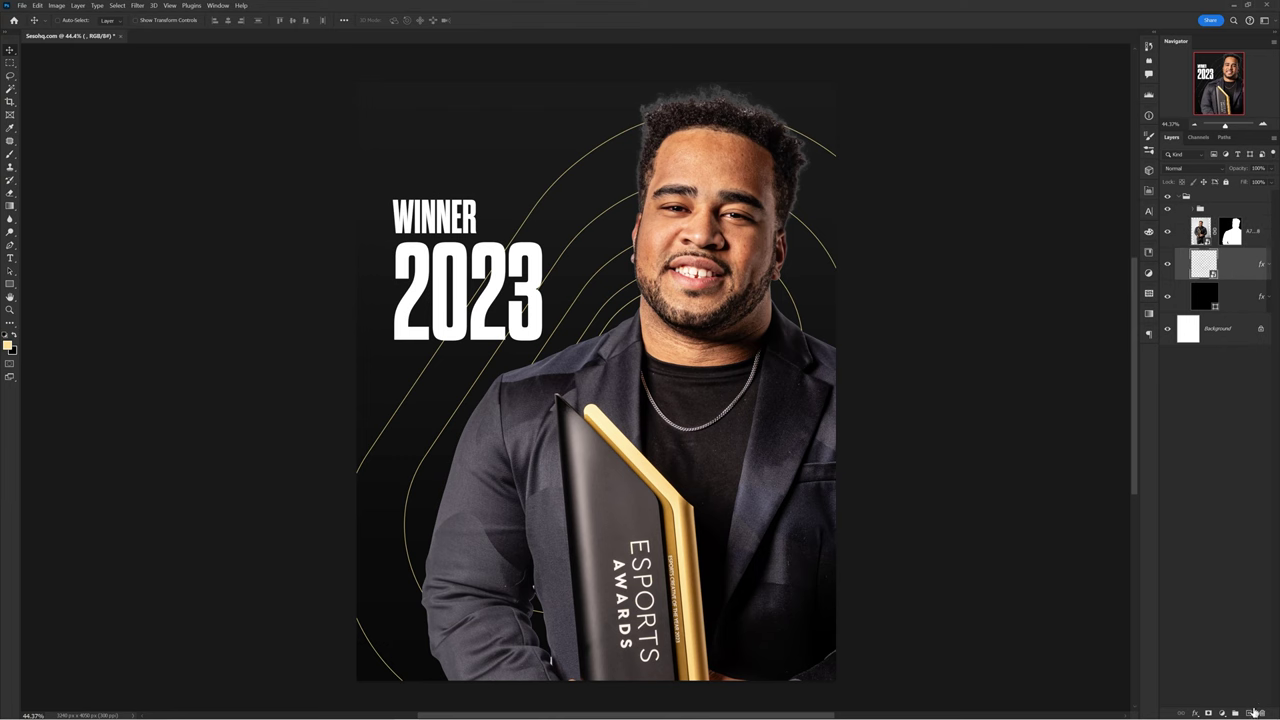
Step: Paint a soft gold glow on a new layer, left and right of the person
click(1250, 712)
key(b)
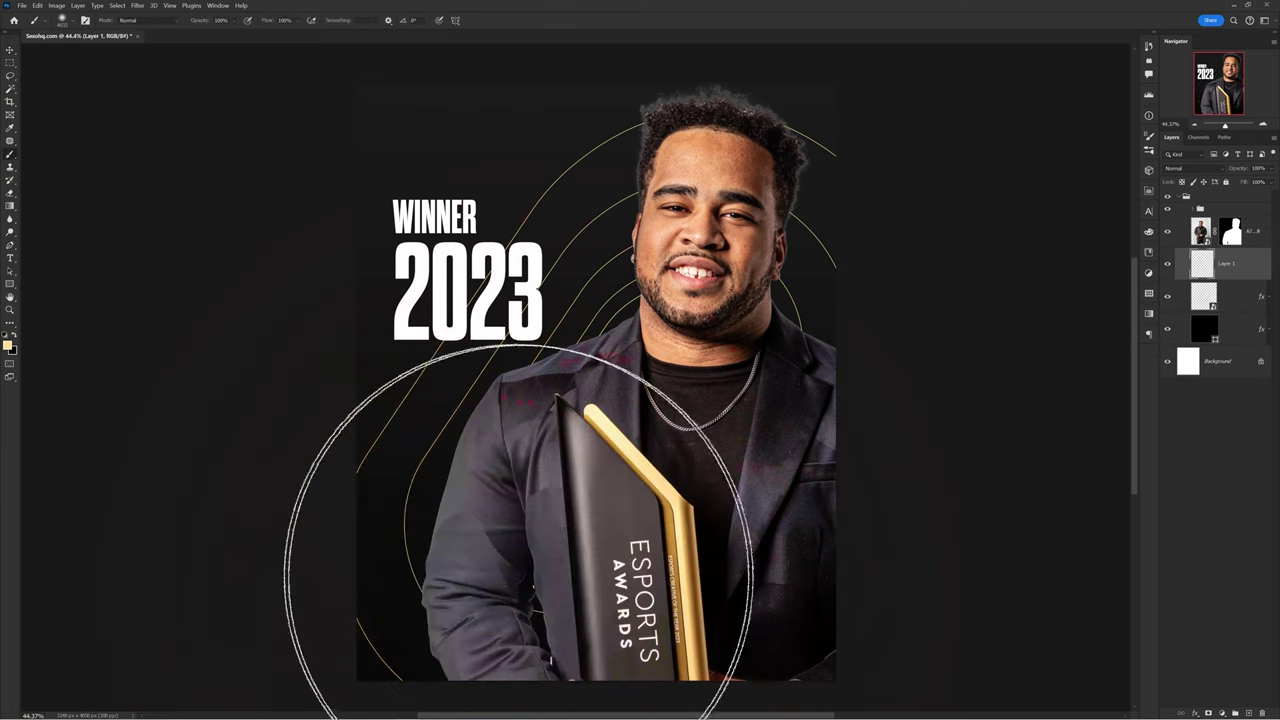
click(505, 540)
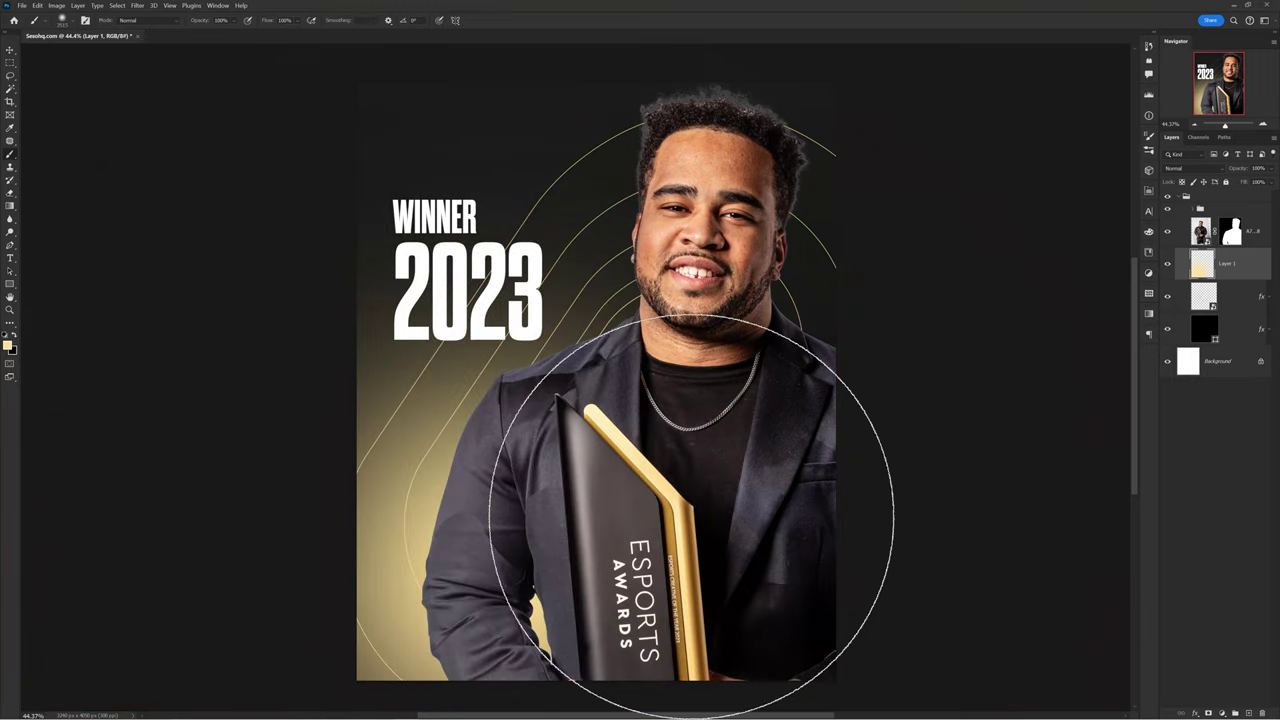
click(785, 250)
key(v)
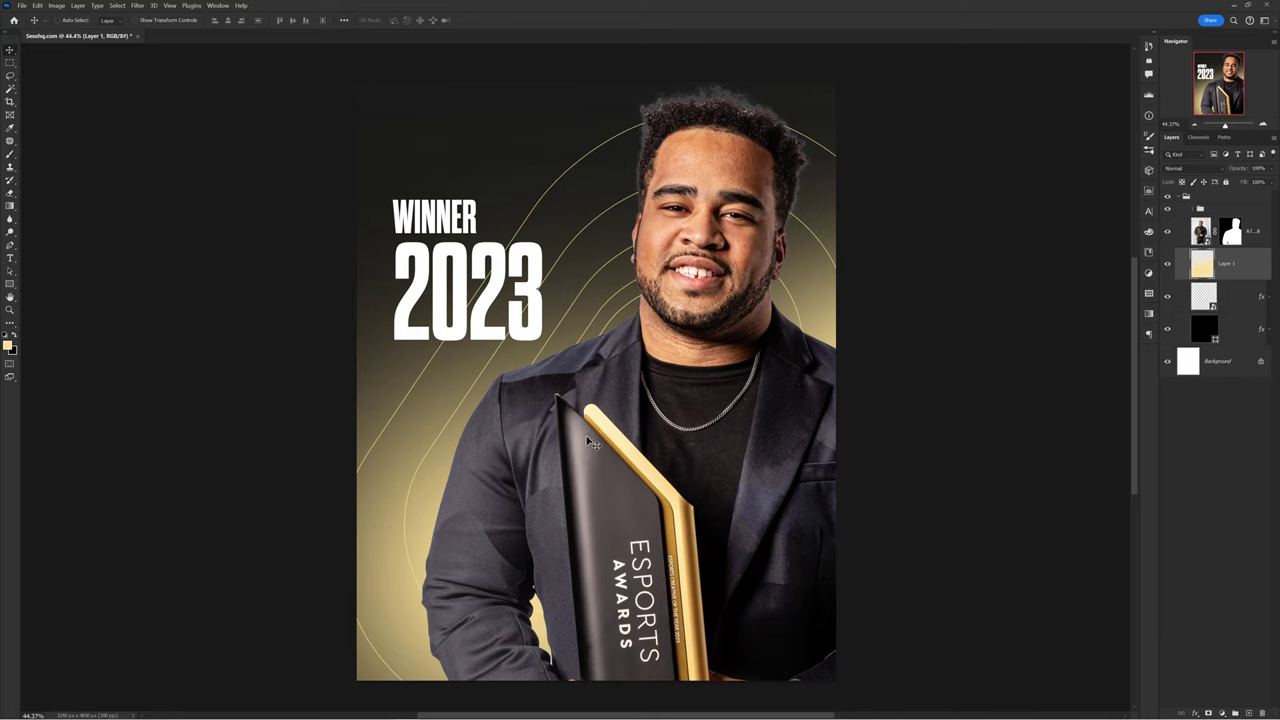
Step: Add a new Layer 2 clipped to the person layer
key(ctrl+shift+alt+n)
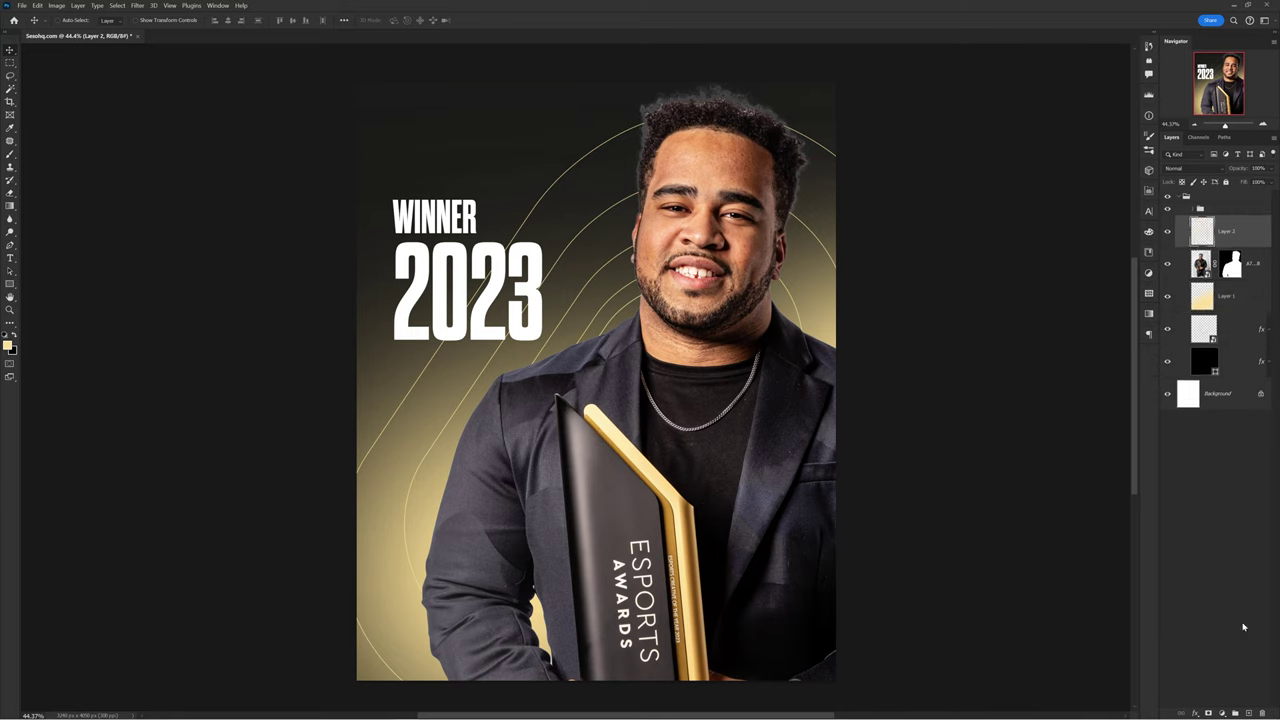
right_click(1248, 247)
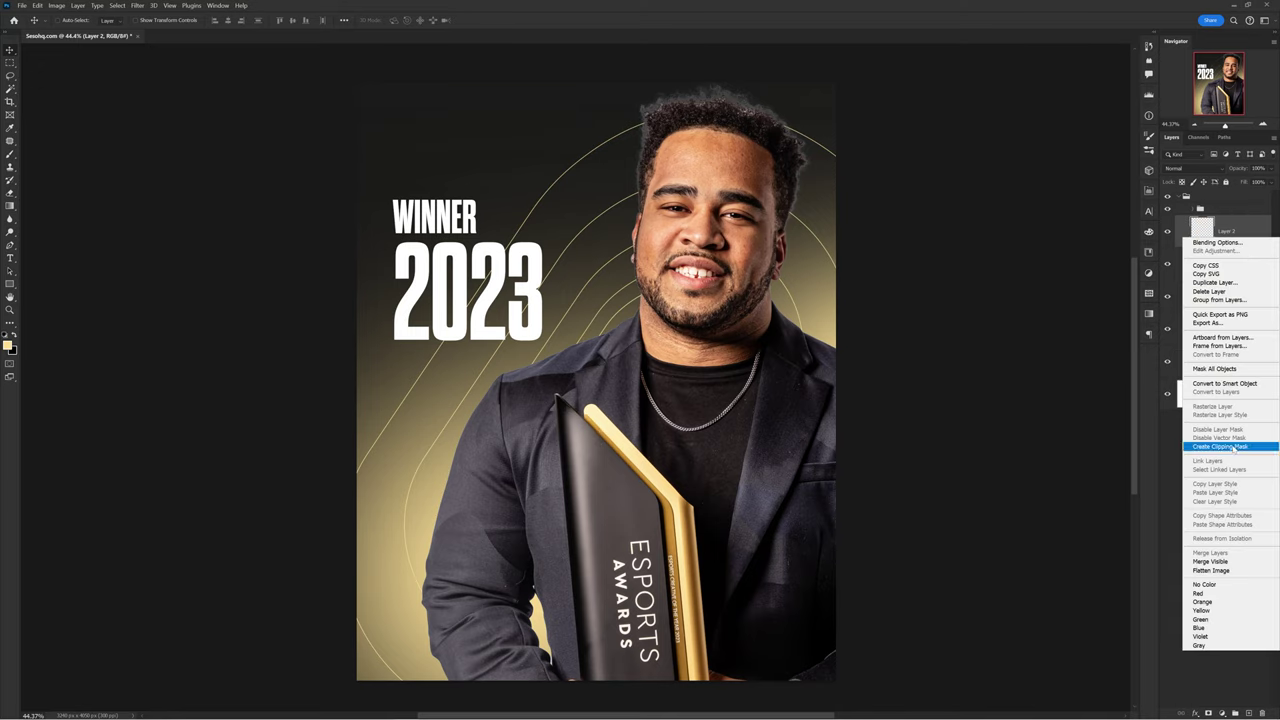
click(1233, 447)
Step: Paint a thin gold rim light along the jacket's shoulder edges with a small soft brush
key(b)
right_click(528, 425)
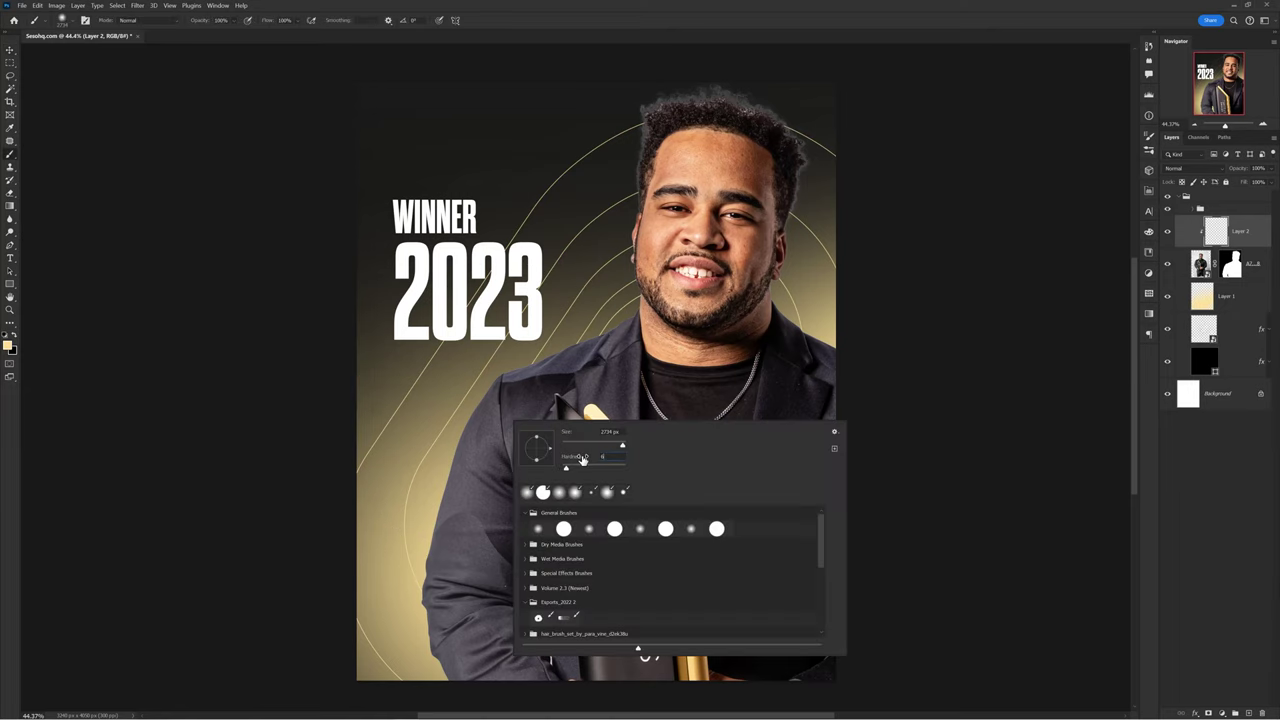
key(Return)
drag(543, 457, 606, 434)
scroll(408, 391, up, 5)
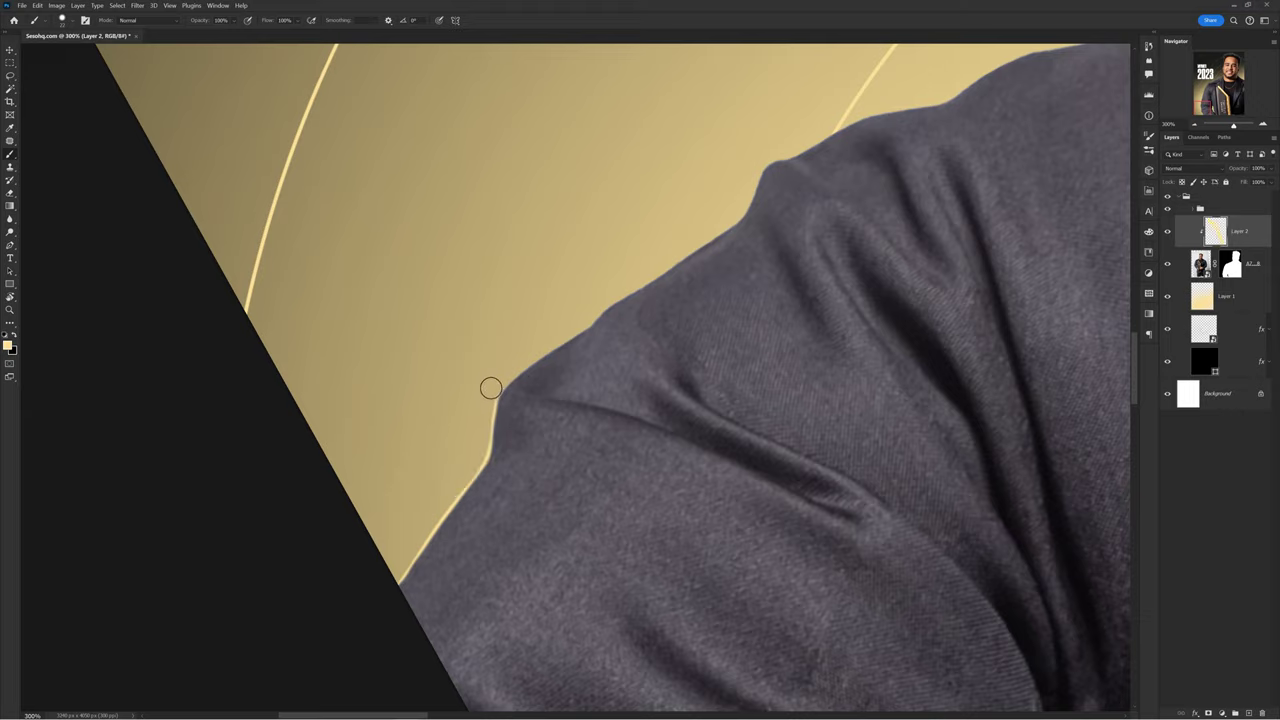
scroll(670, 213, up, 2)
scroll(394, 334, down, 3)
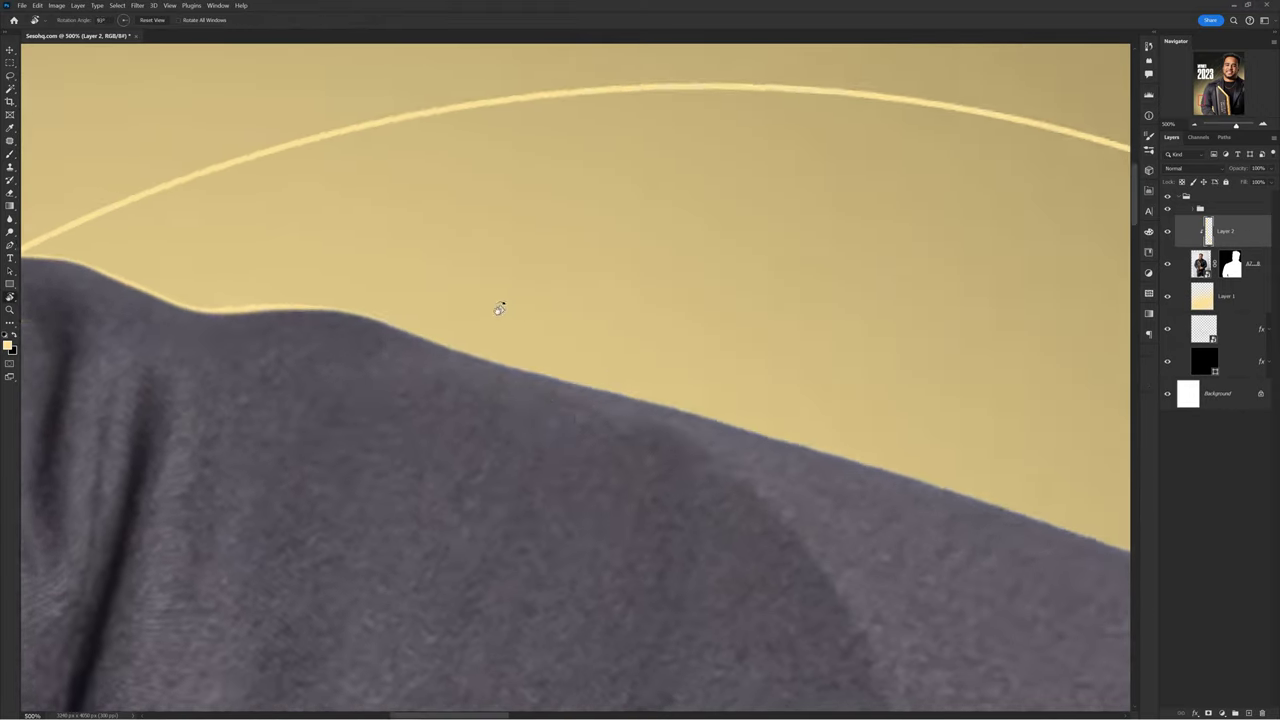
scroll(623, 331, right, 8)
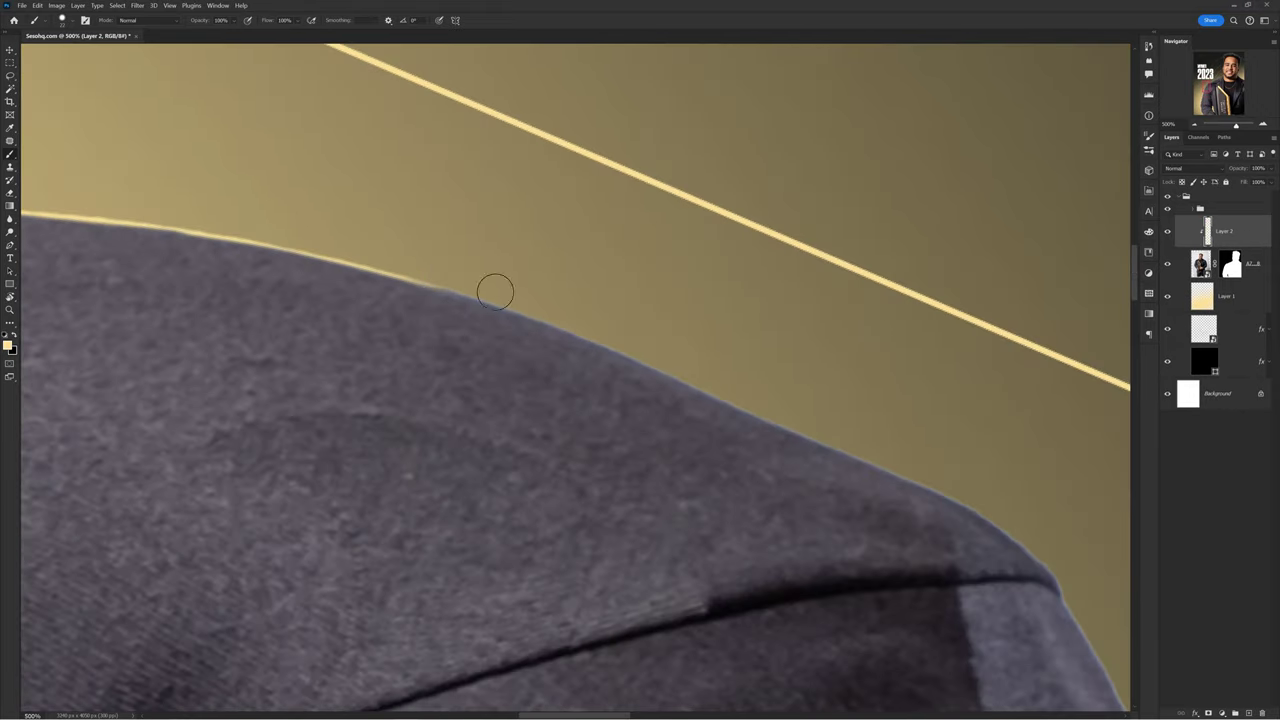
scroll(517, 303, right, 10)
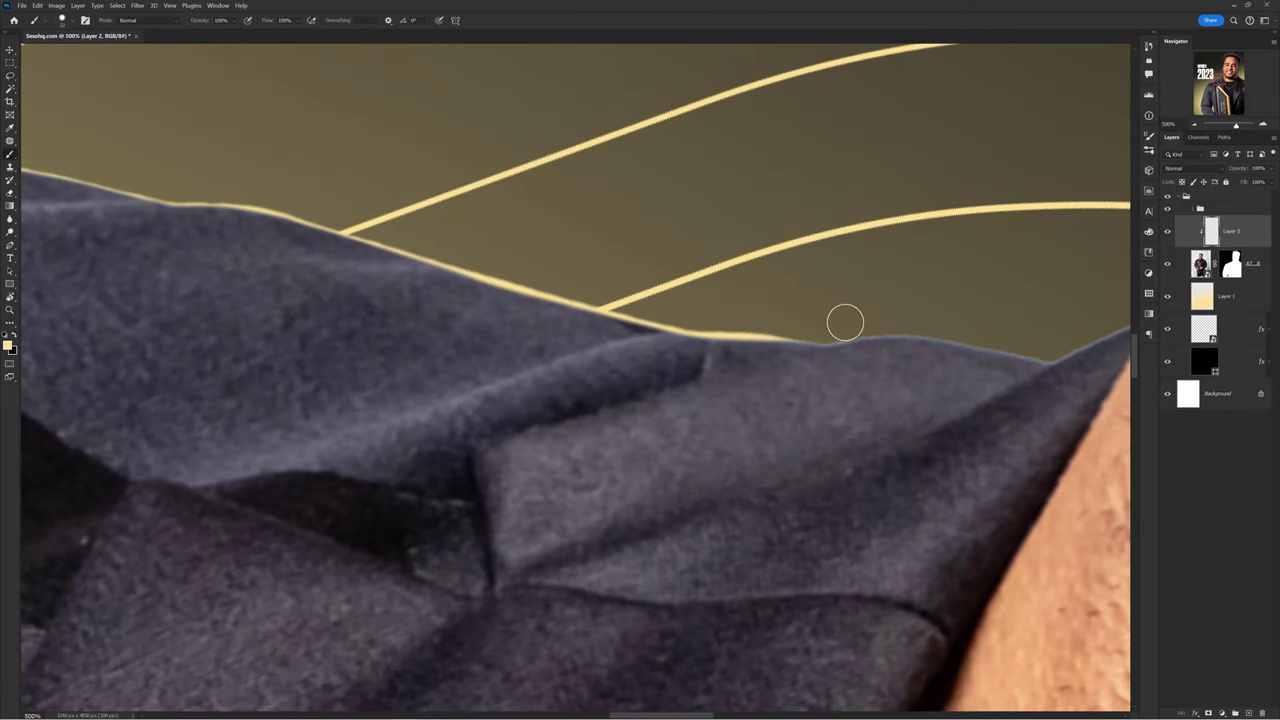
right_click(1249, 243)
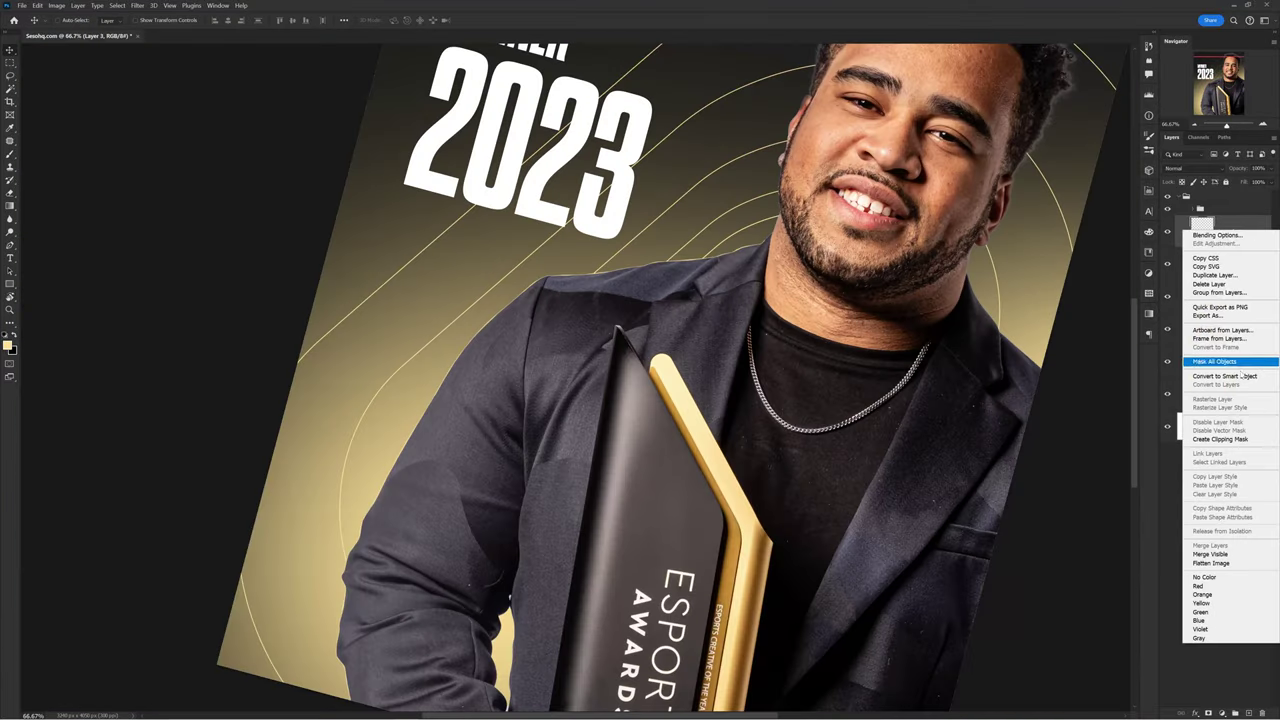
Step: Clip Layer 3 to the layers below, set it to Linear Dodge (Add), and pick a pale gold colour
click(1236, 439)
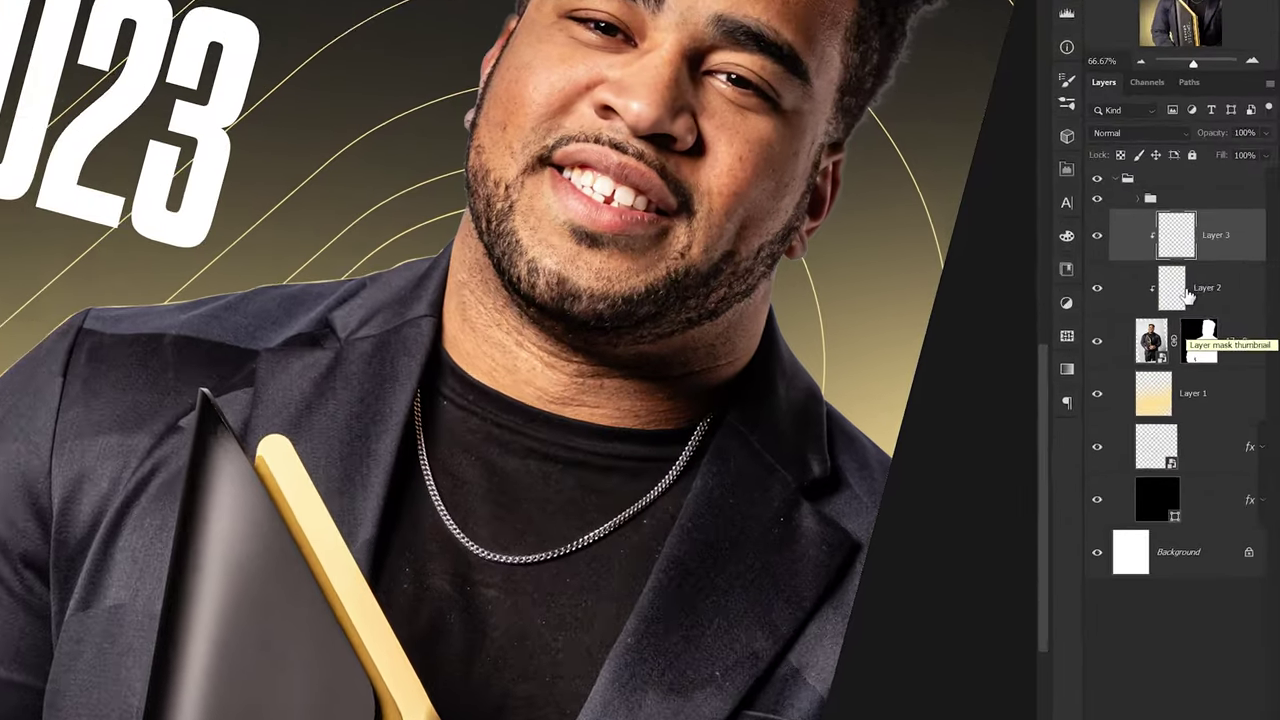
click(1185, 168)
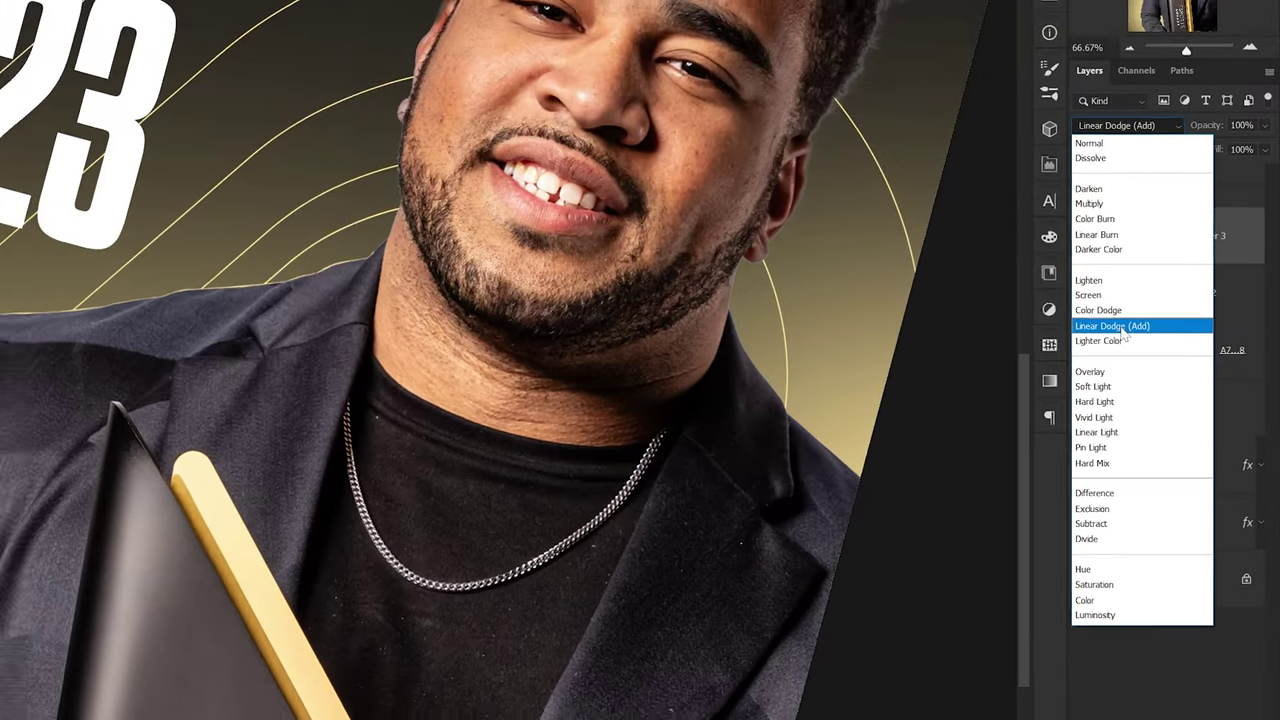
click(1120, 330)
click(8, 345)
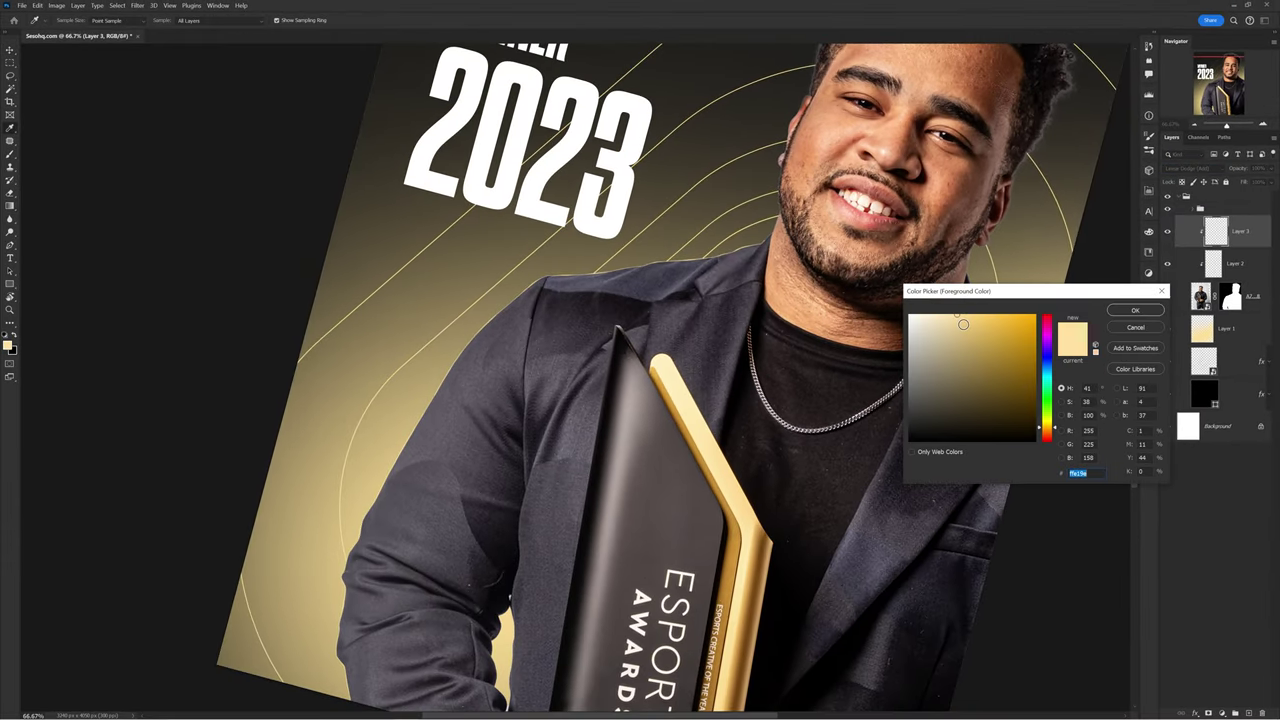
click(1135, 311)
Step: Set up the brush, zoom in on the shoulder edge, and bring up Hue/Saturation for Layer 3
key(b)
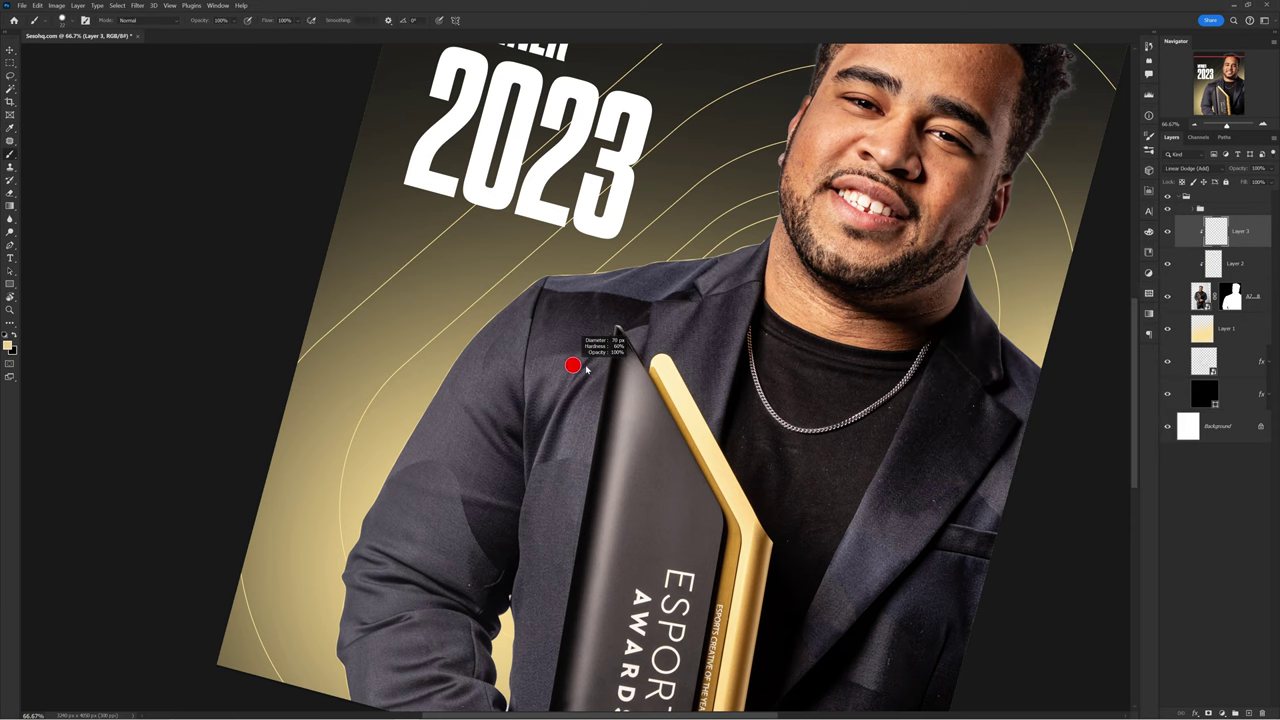
right_click(592, 368)
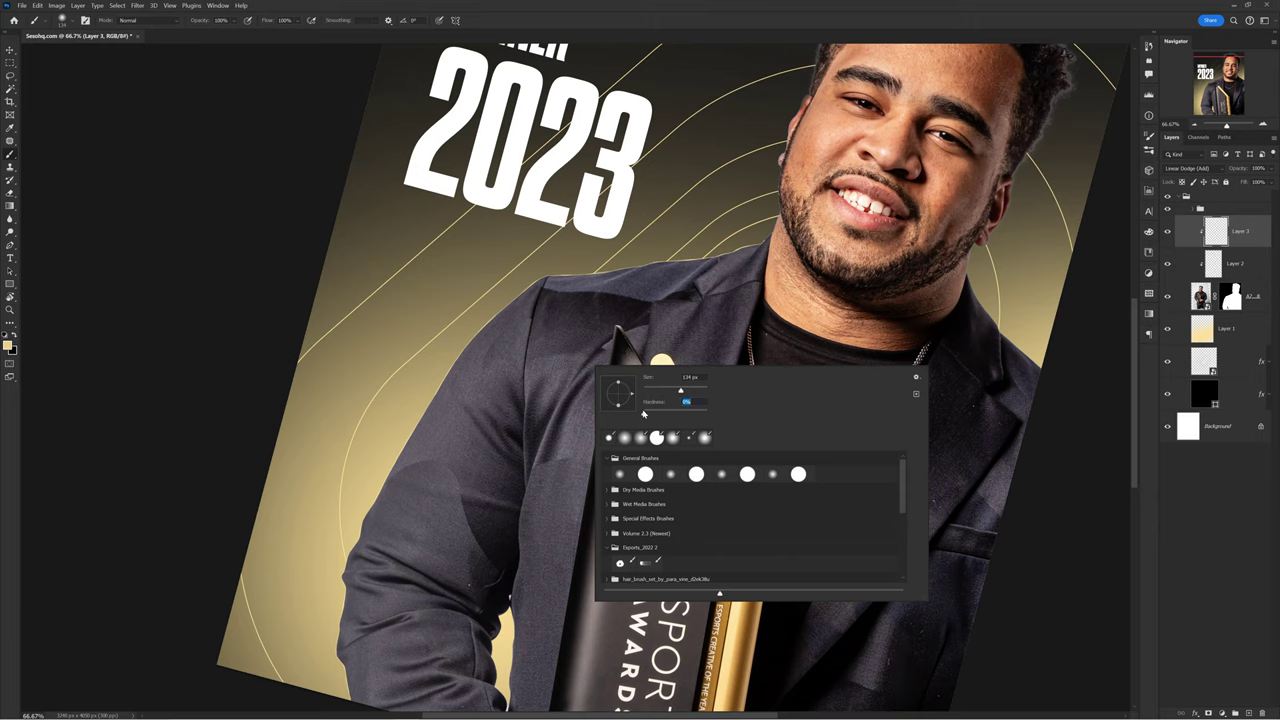
key(Return)
scroll(557, 386, up, 3)
scroll(597, 323, up, 1)
scroll(311, 400, up, 1)
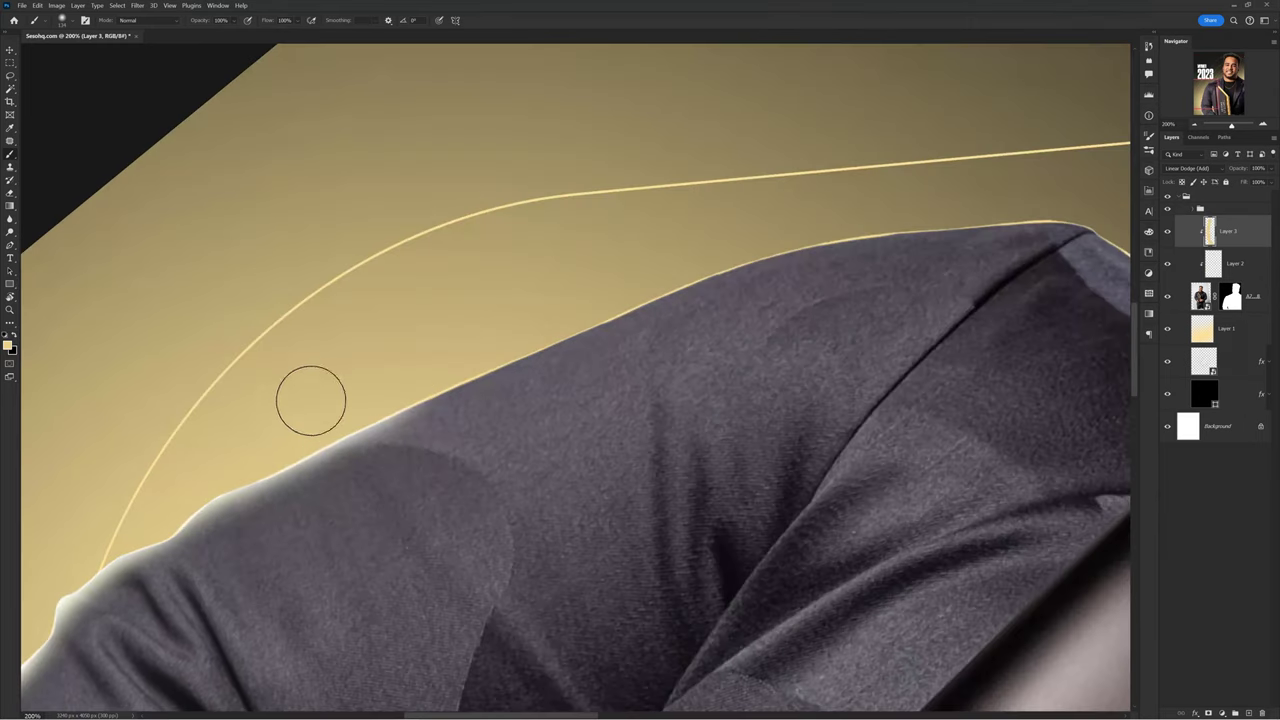
scroll(837, 194, down, 4)
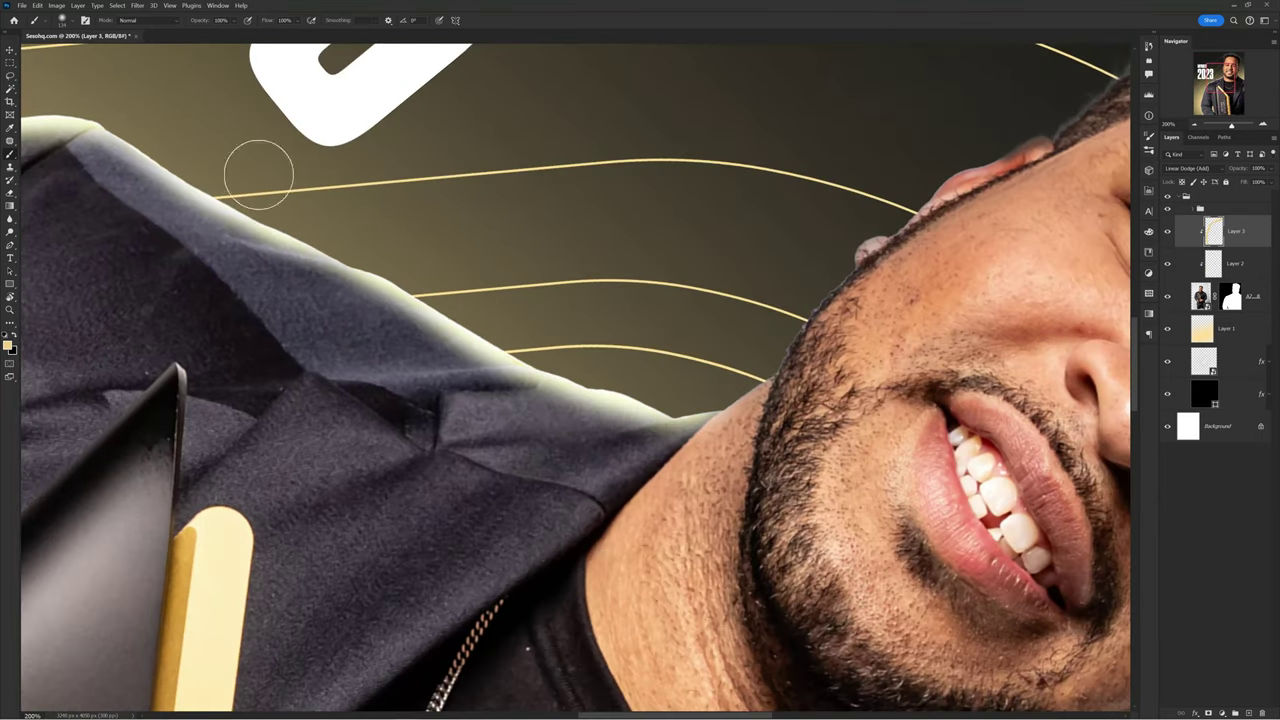
scroll(433, 317, down, 3)
scroll(392, 343, left, 3)
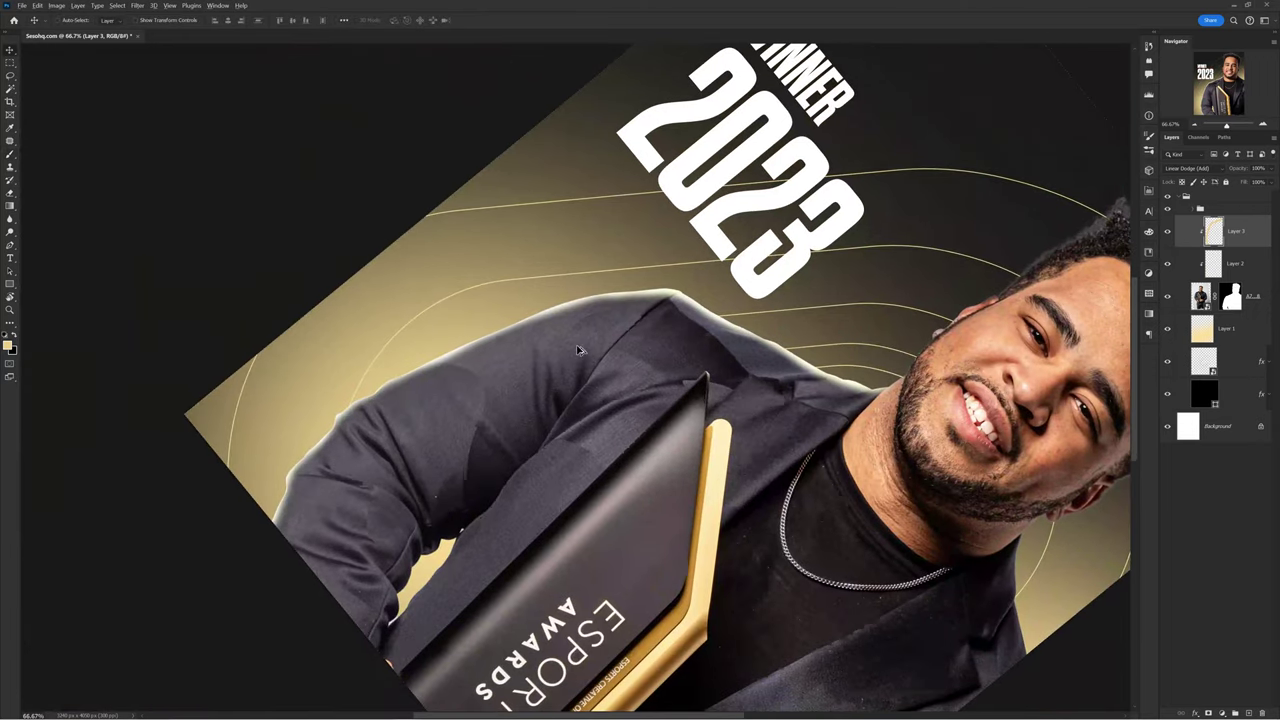
scroll(577, 348, up, 1)
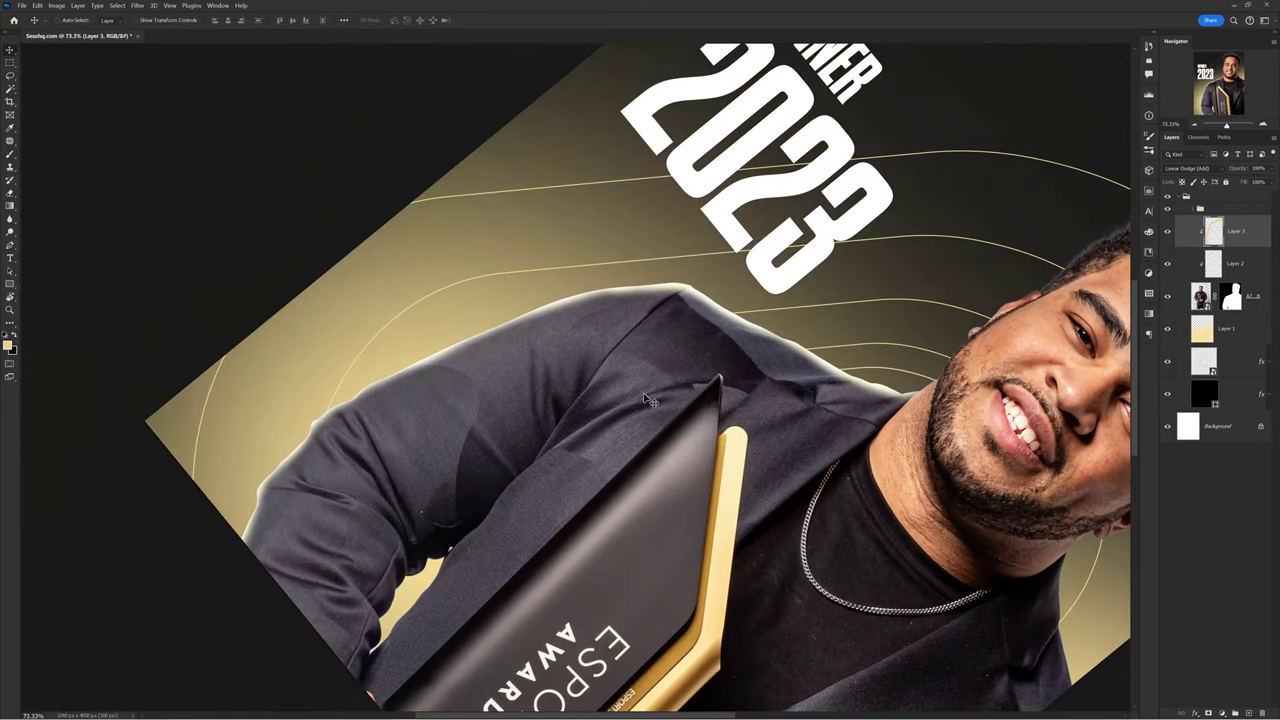
key(ctrl+u)
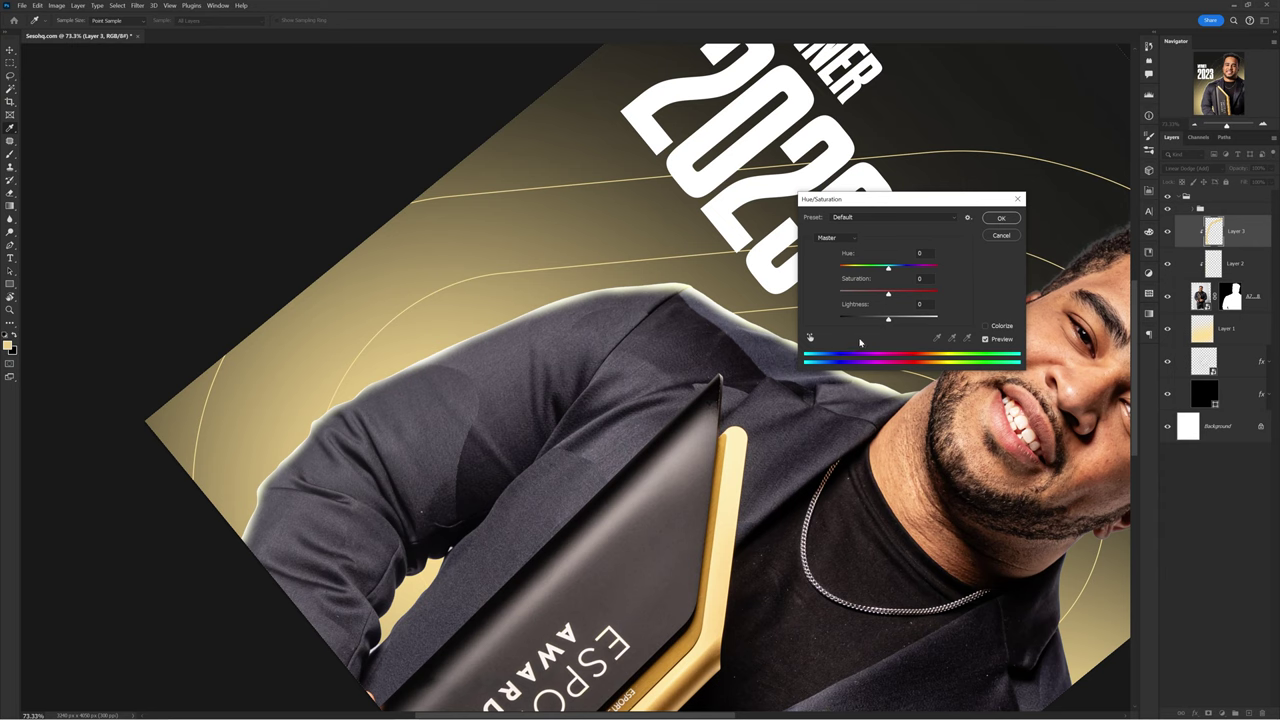
Step: Darken Layer 3's glow to Lightness -61 and add a new Layer 4 clipped to it
drag(866, 323, 861, 324)
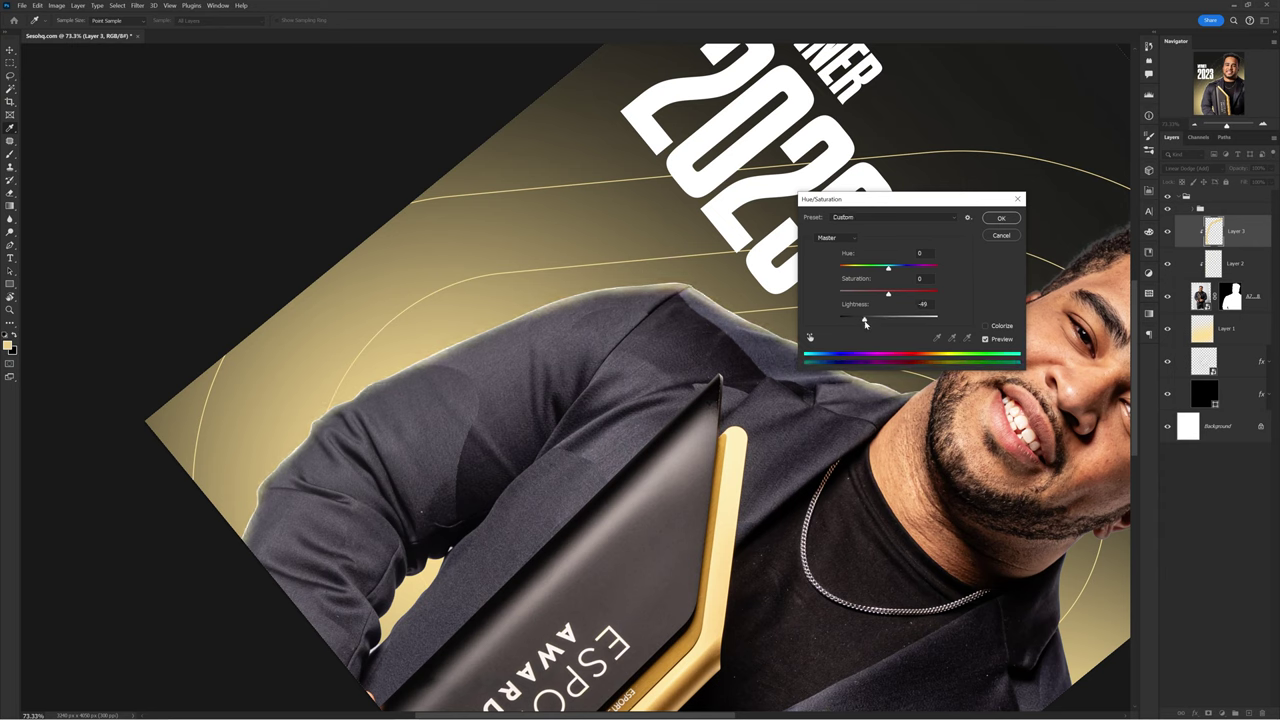
key(Return)
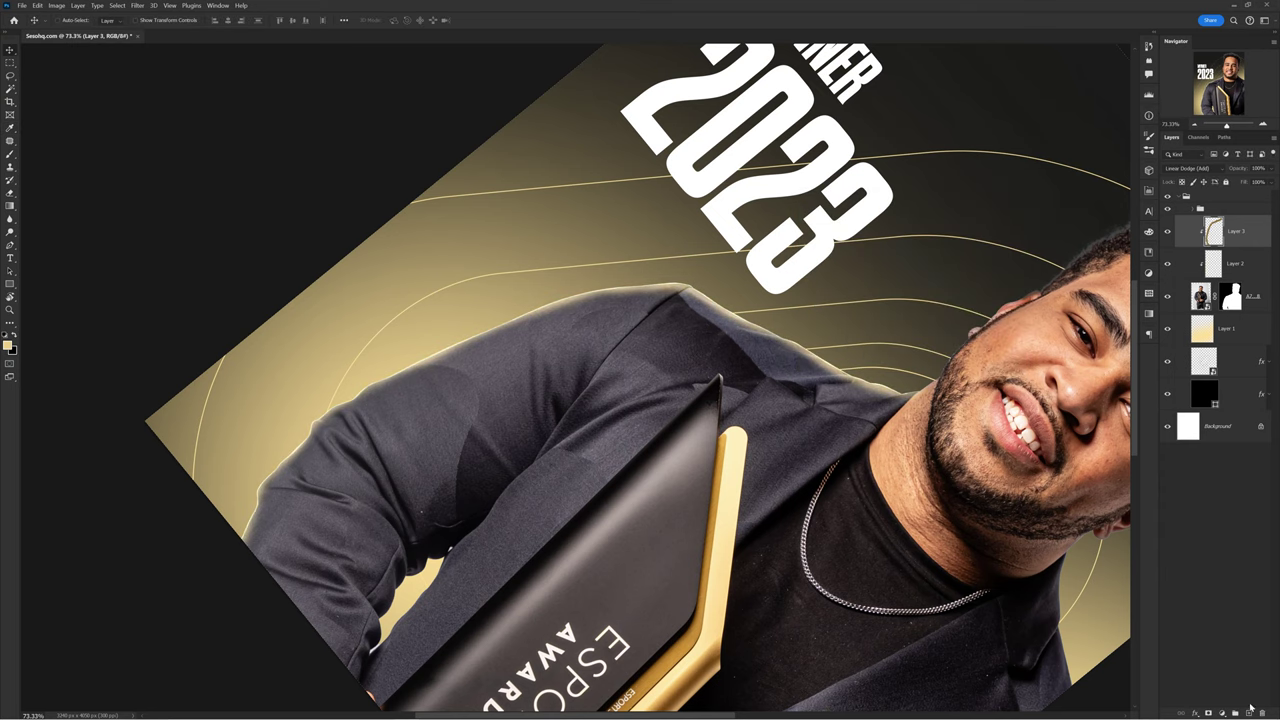
click(1251, 712)
right_click(1252, 232)
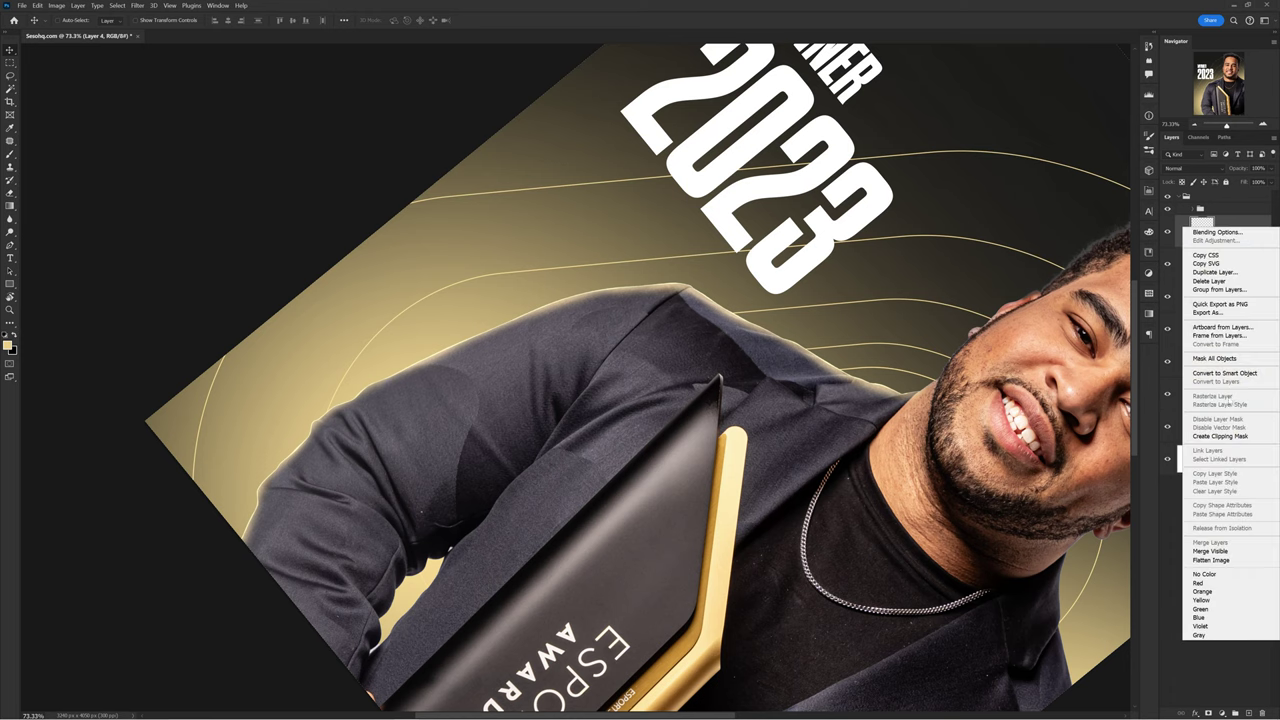
click(1226, 437)
Step: Set Layer 4 to Linear Dodge (Add) and brush glow along the left sleeve and shoulder
click(1191, 172)
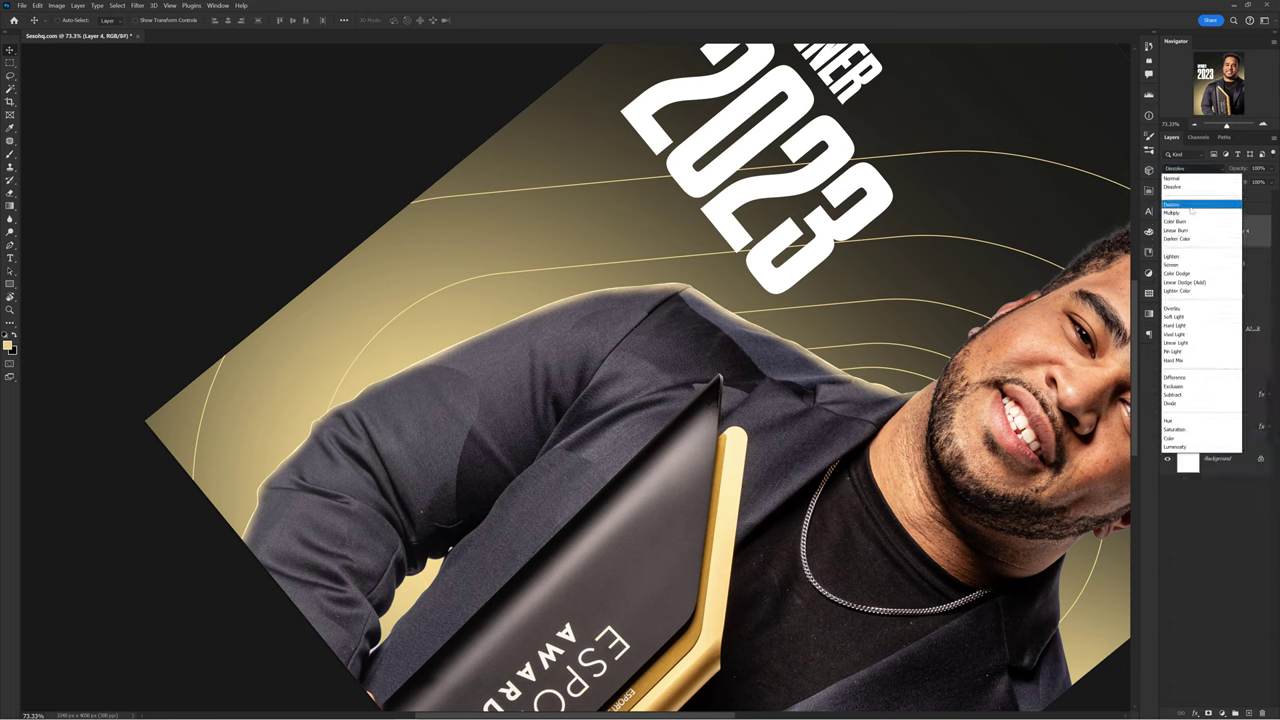
click(1188, 283)
key(b)
click(317, 445)
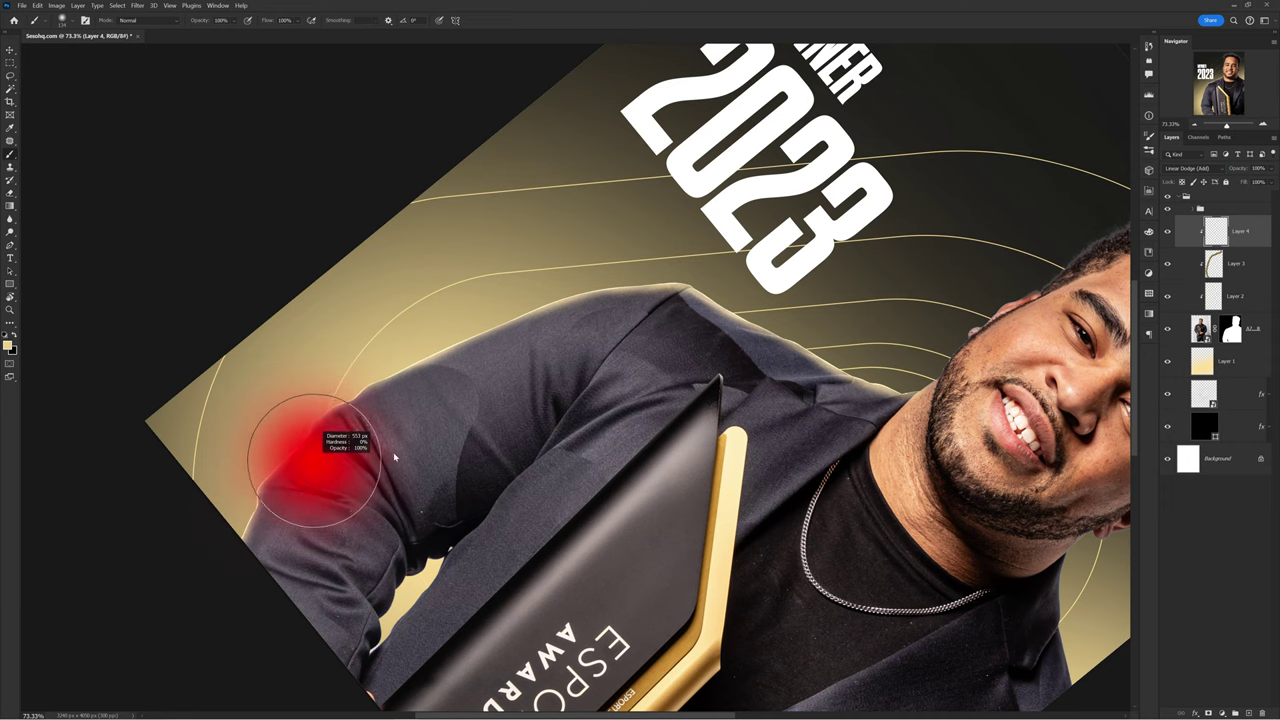
mouse_move(441, 443)
mouse_down()
mouse_move(177, 406)
mouse_move(320, 214)
mouse_move(870, 330)
mouse_move(1040, 300)
mouse_up()
key(r)
drag(605, 235, 625, 258)
key(ctrl+0)
Step: Lower Layer 4's Lightness to -55, then toggle Layer 3's visibility to compare the glow
key(ctrl+u)
drag(888, 318, 858, 318)
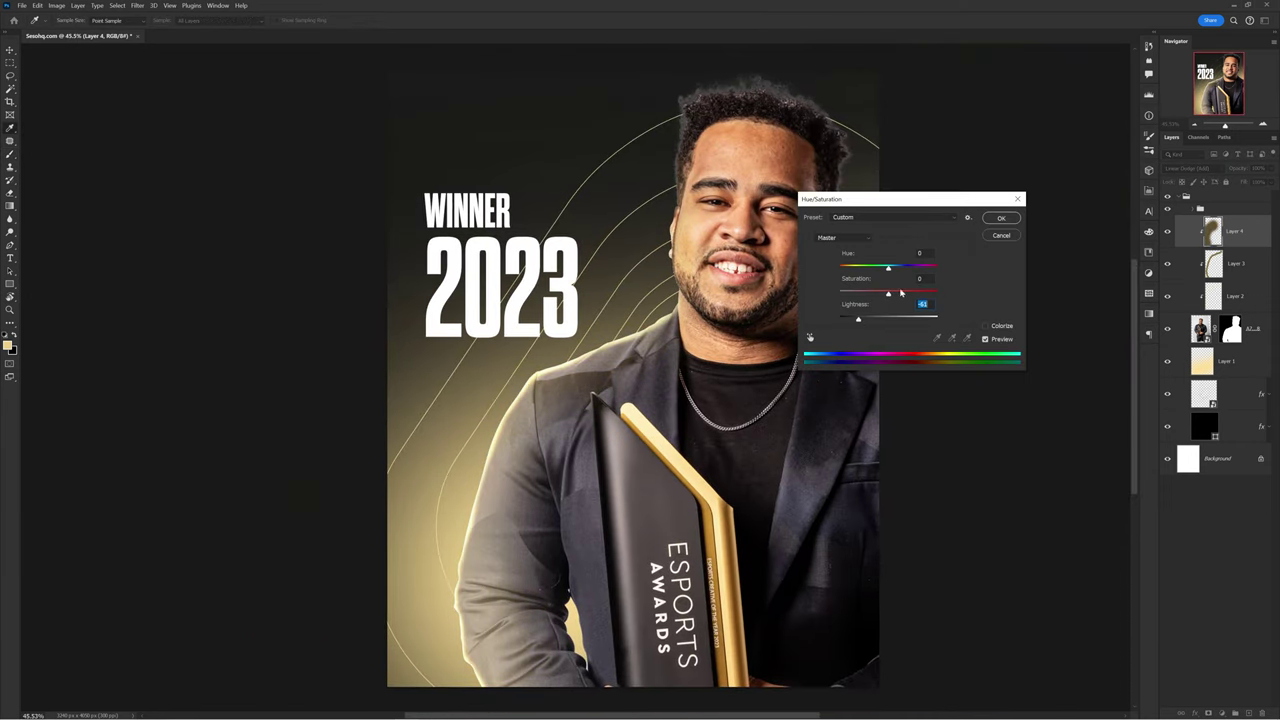
click(1001, 218)
click(1170, 266)
click(1167, 264)
click(1167, 264)
click(1167, 264)
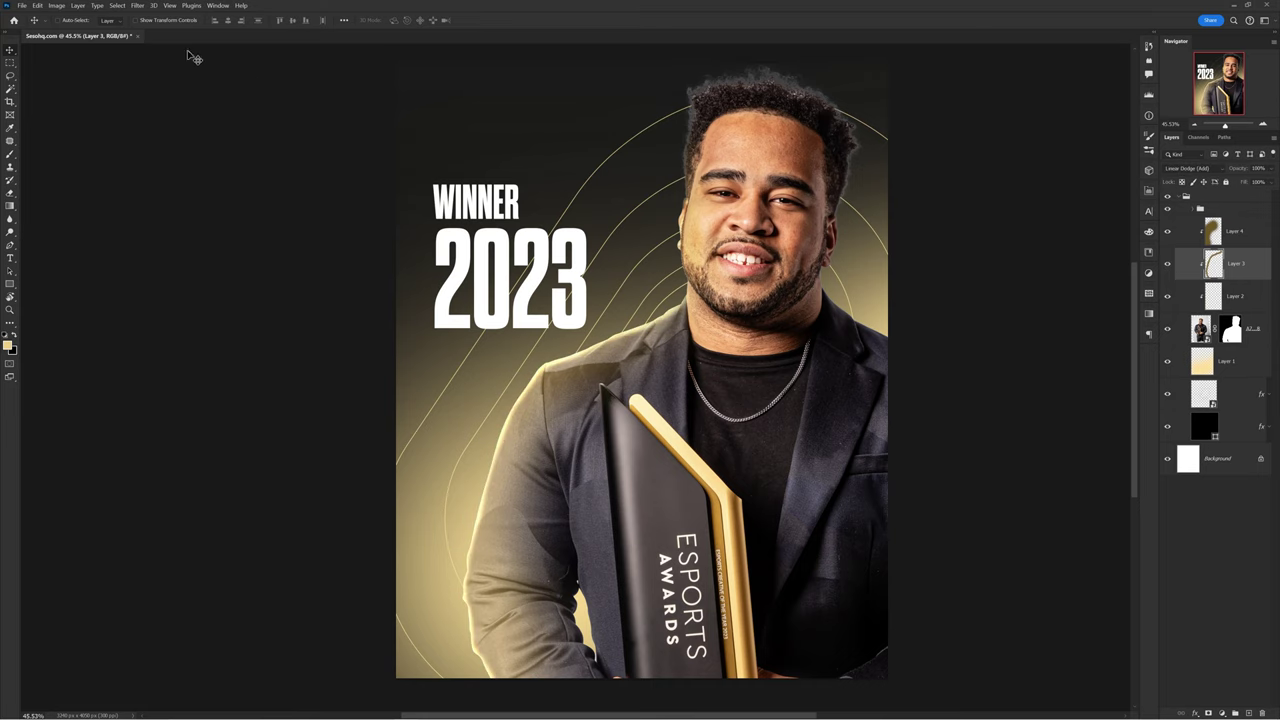
click(137, 5)
Step: Blur Layer 3's glow with a Gaussian Blur of radius 22.2
mouse_move(150, 123)
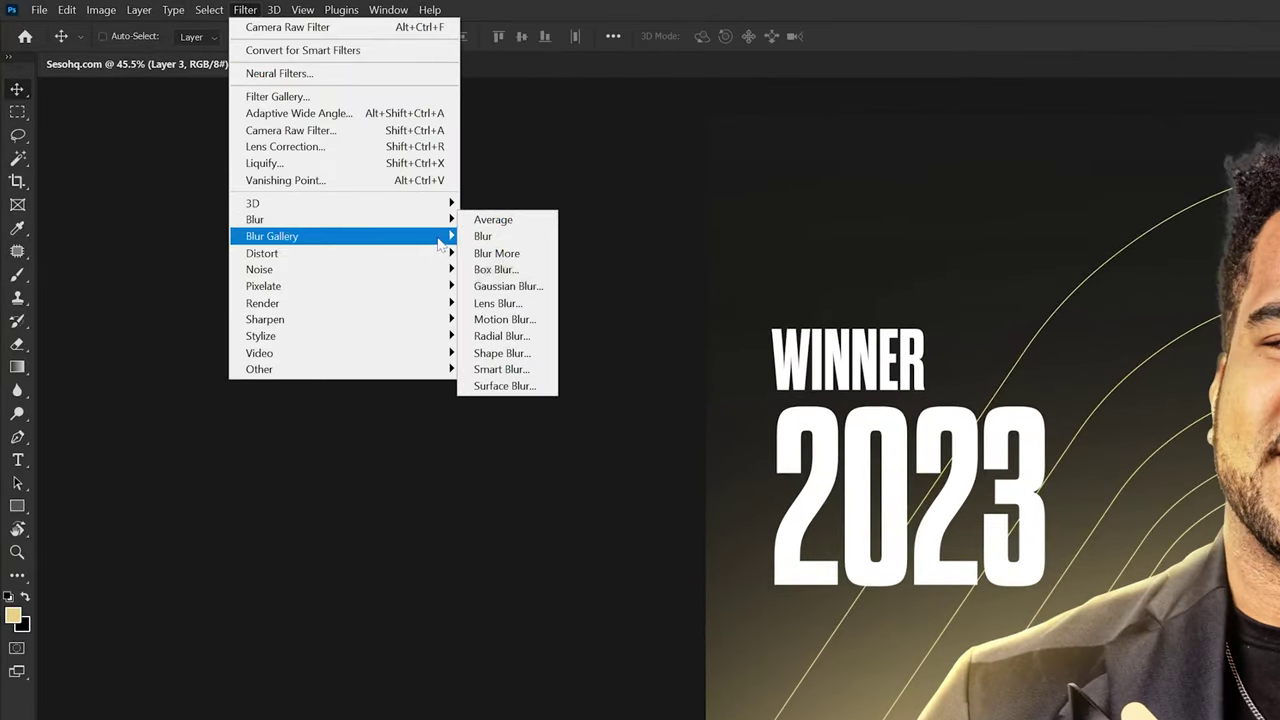
click(483, 288)
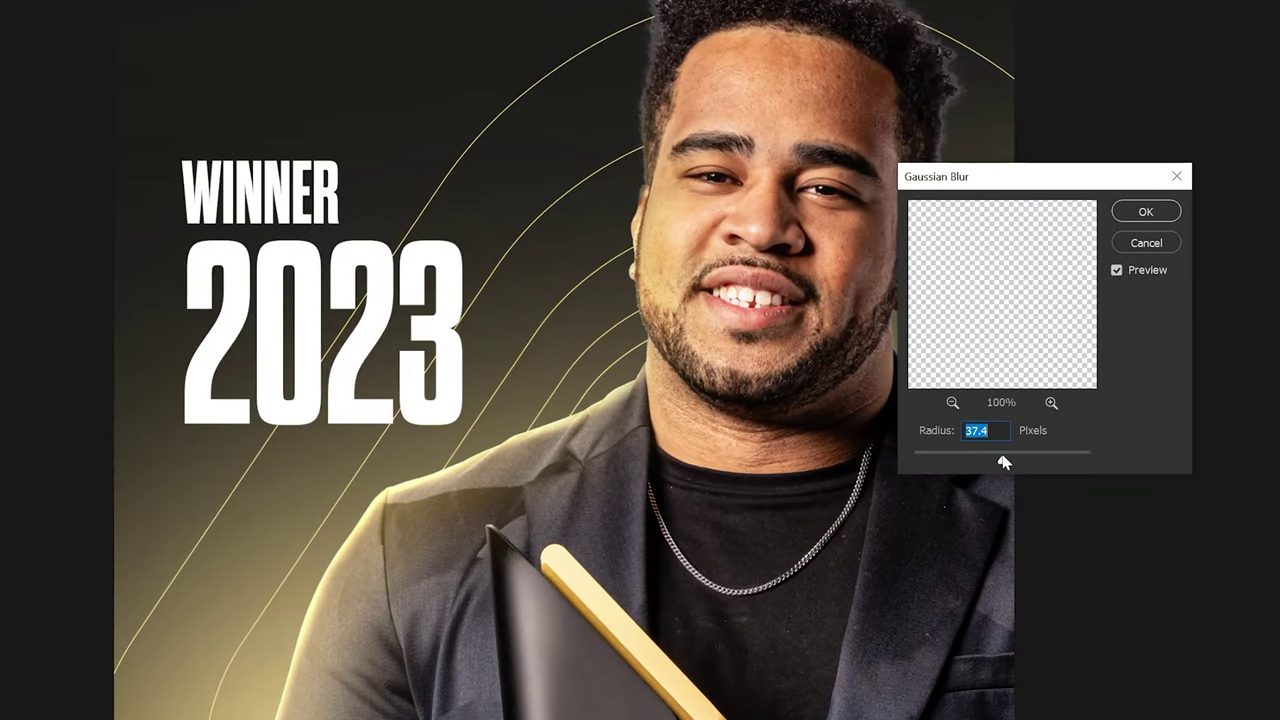
mouse_move(1000, 456)
mouse_down()
mouse_move(1014, 455)
mouse_move(986, 455)
mouse_up()
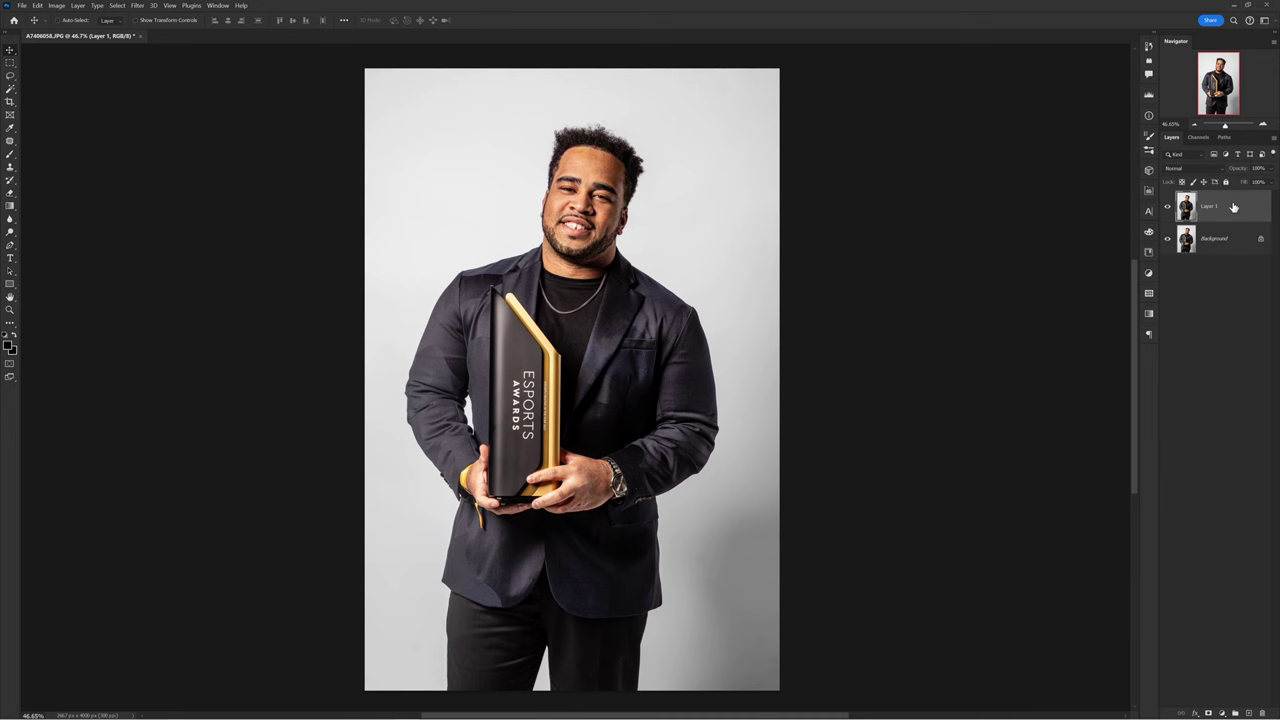
Step: In the Camera Raw Filter, desaturate via Color Mixer and raise Clarity to +53
click(137, 5)
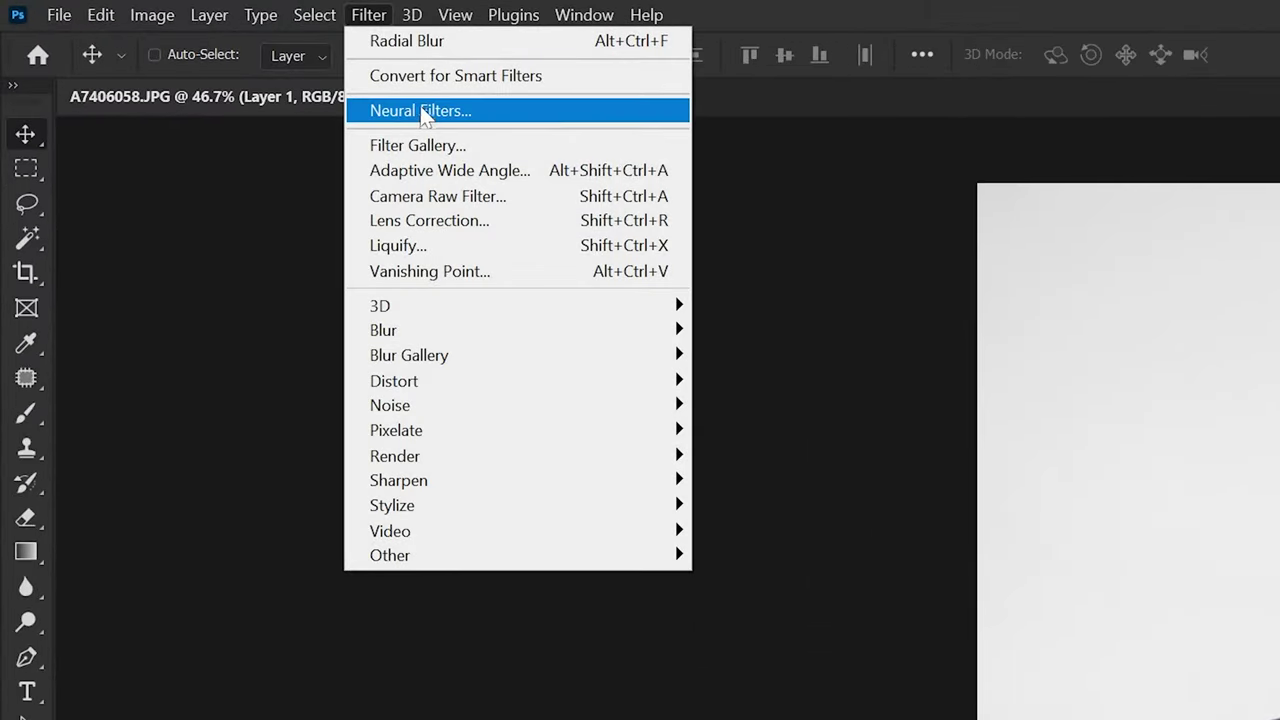
click(161, 74)
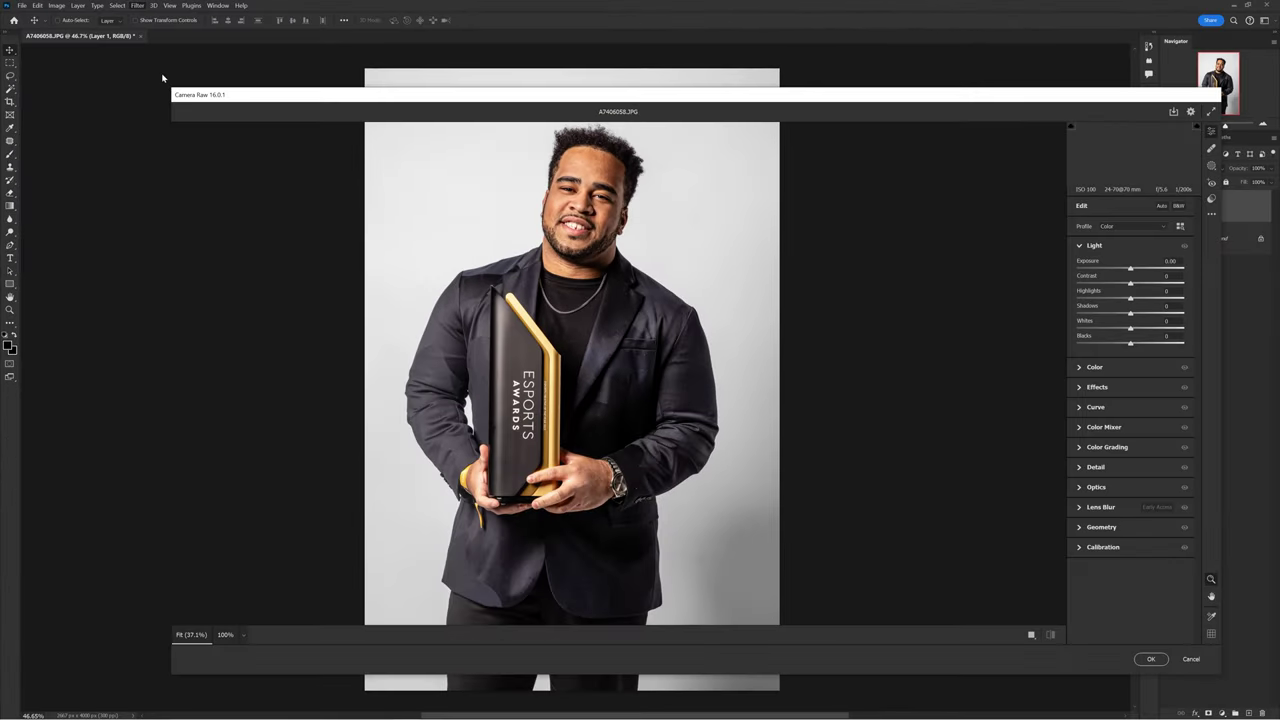
click(1079, 427)
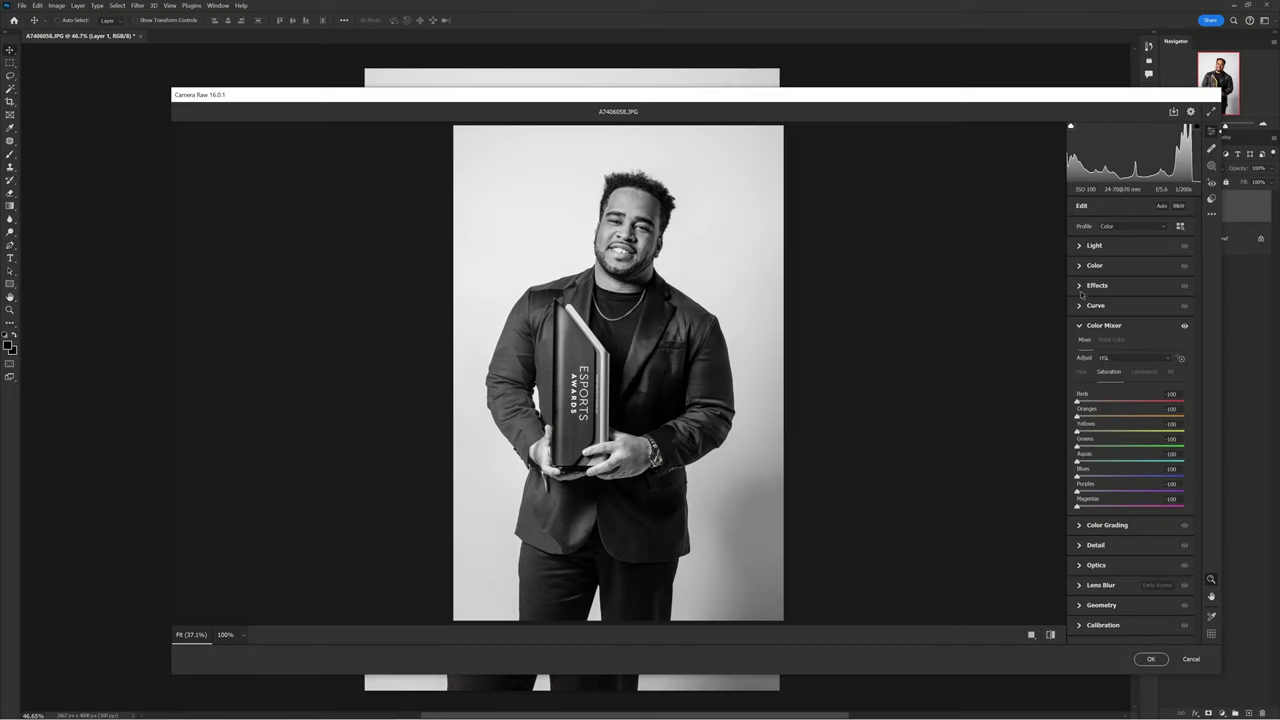
click(1080, 287)
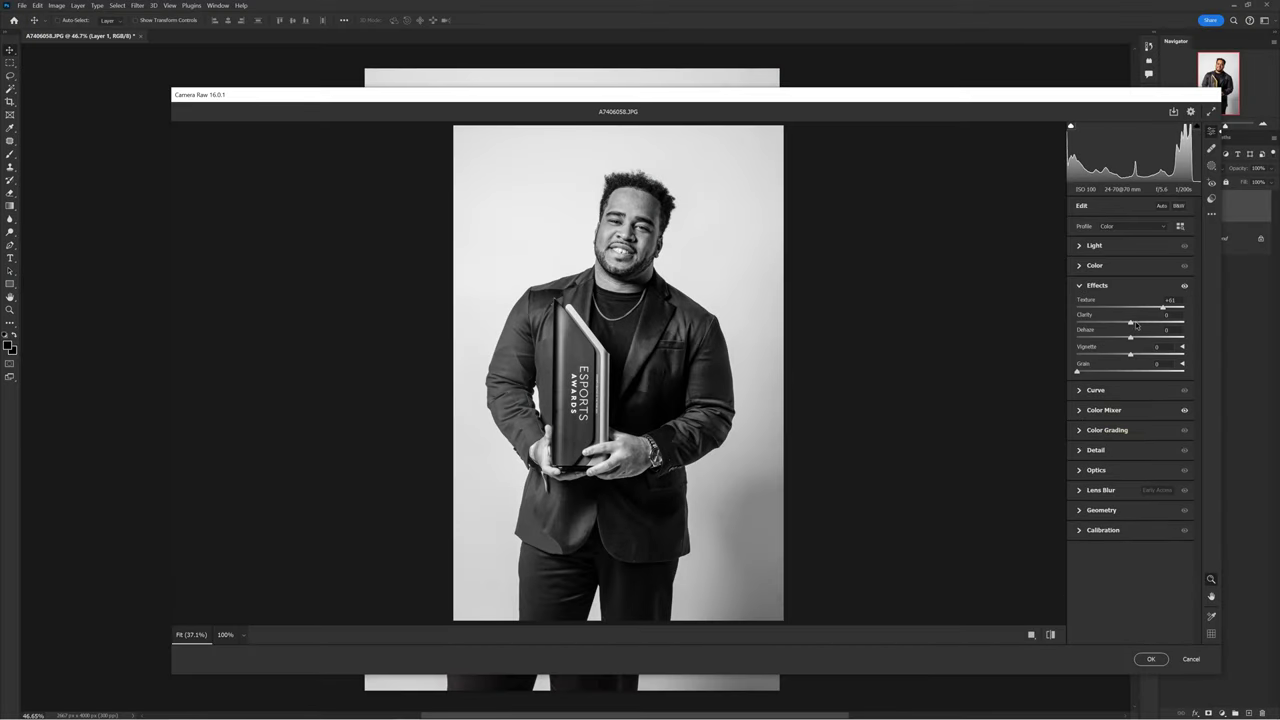
drag(1136, 325, 1160, 323)
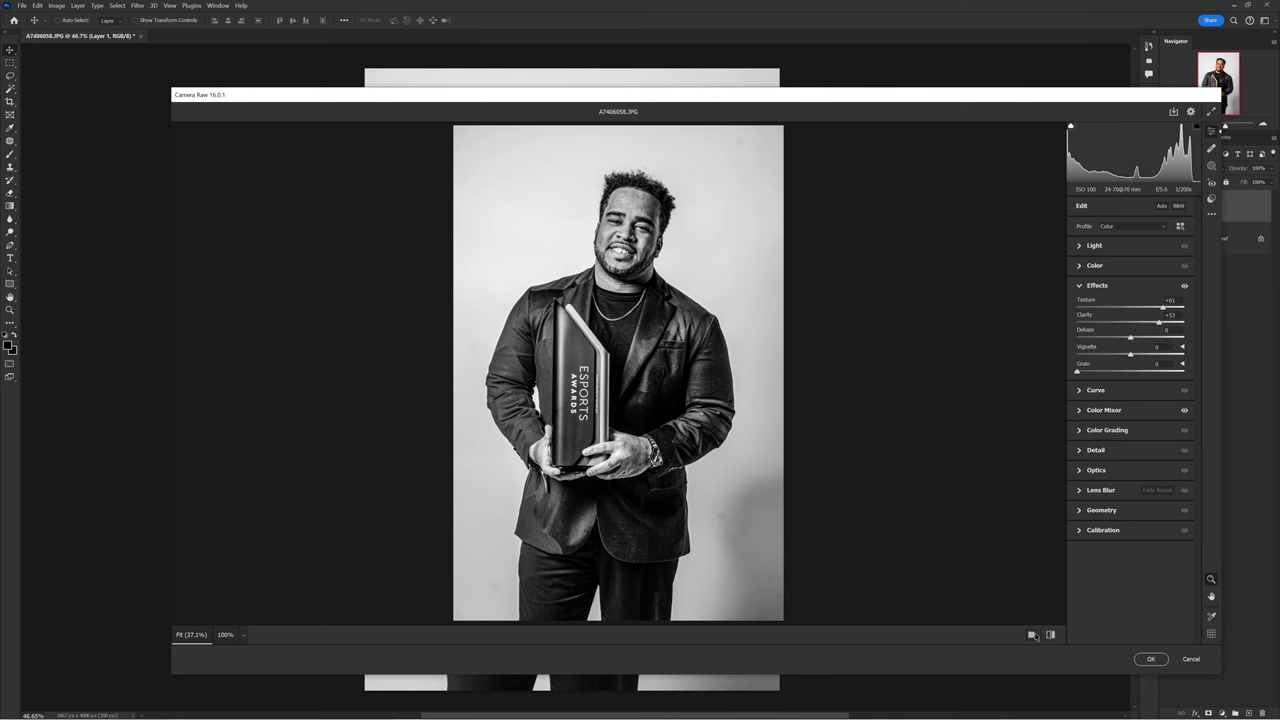
click(1032, 634)
Step: Brighten the Highlights in the Light panel and apply the Camera Raw edits
scroll(1049, 268, up, 5)
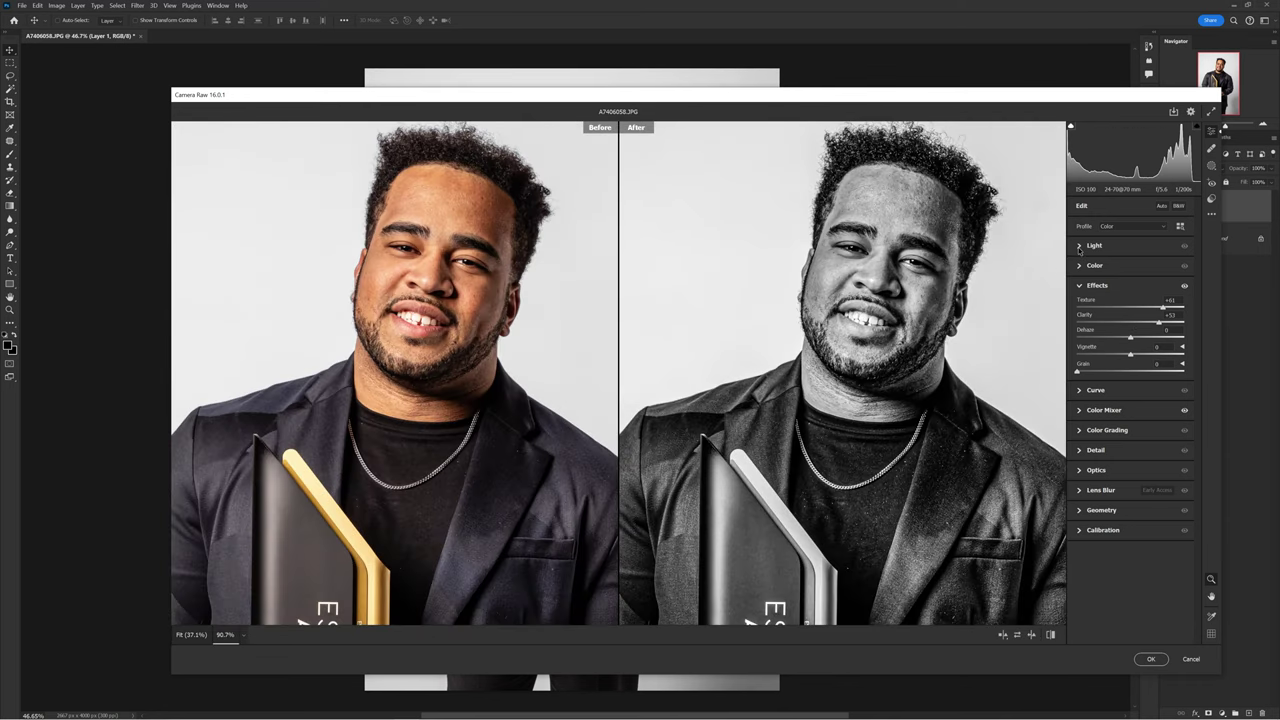
click(1079, 246)
drag(1131, 298, 1156, 298)
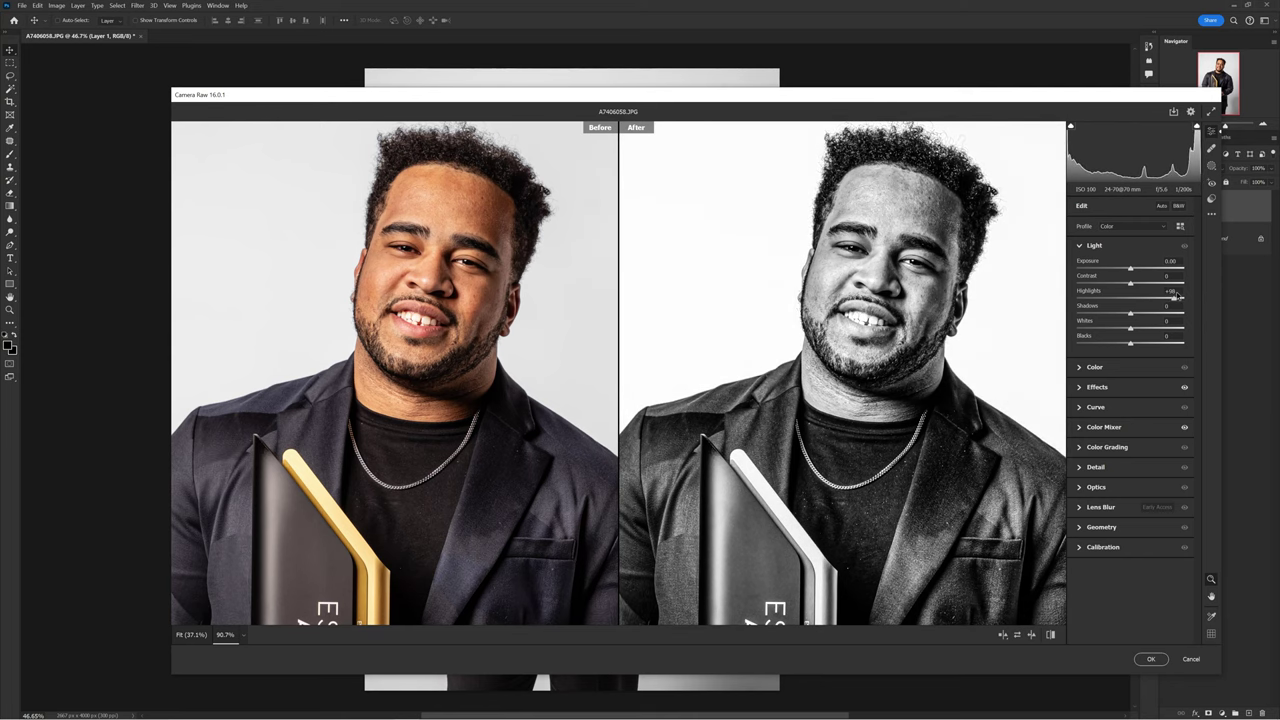
click(1151, 658)
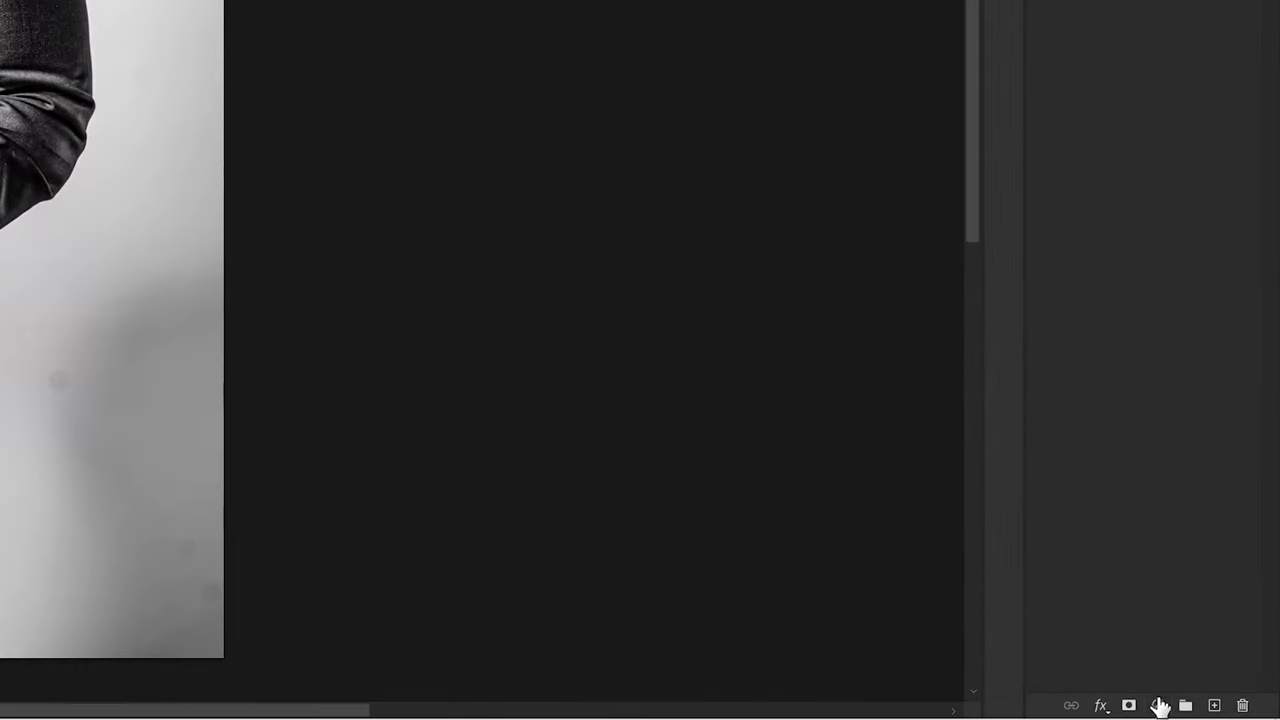
Step: Add a Gradient Map adjustment layer and set its left gradient stop to orange
click(1221, 713)
click(1221, 696)
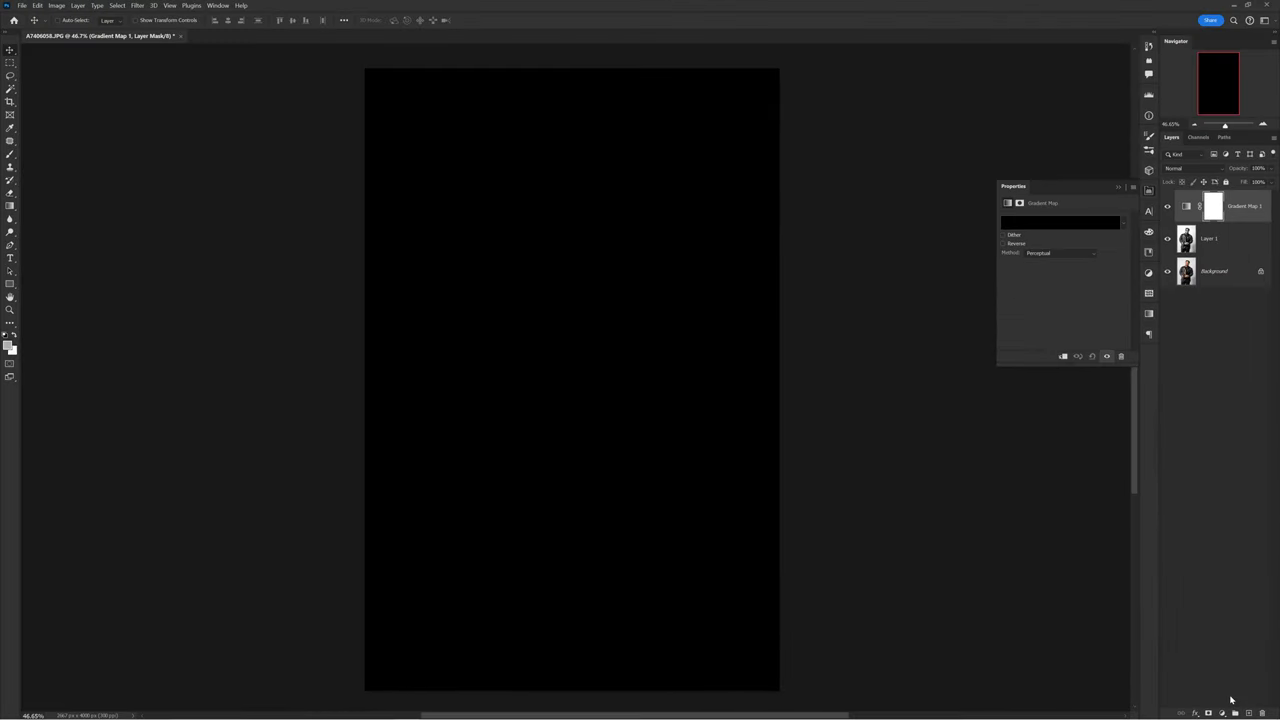
click(1060, 221)
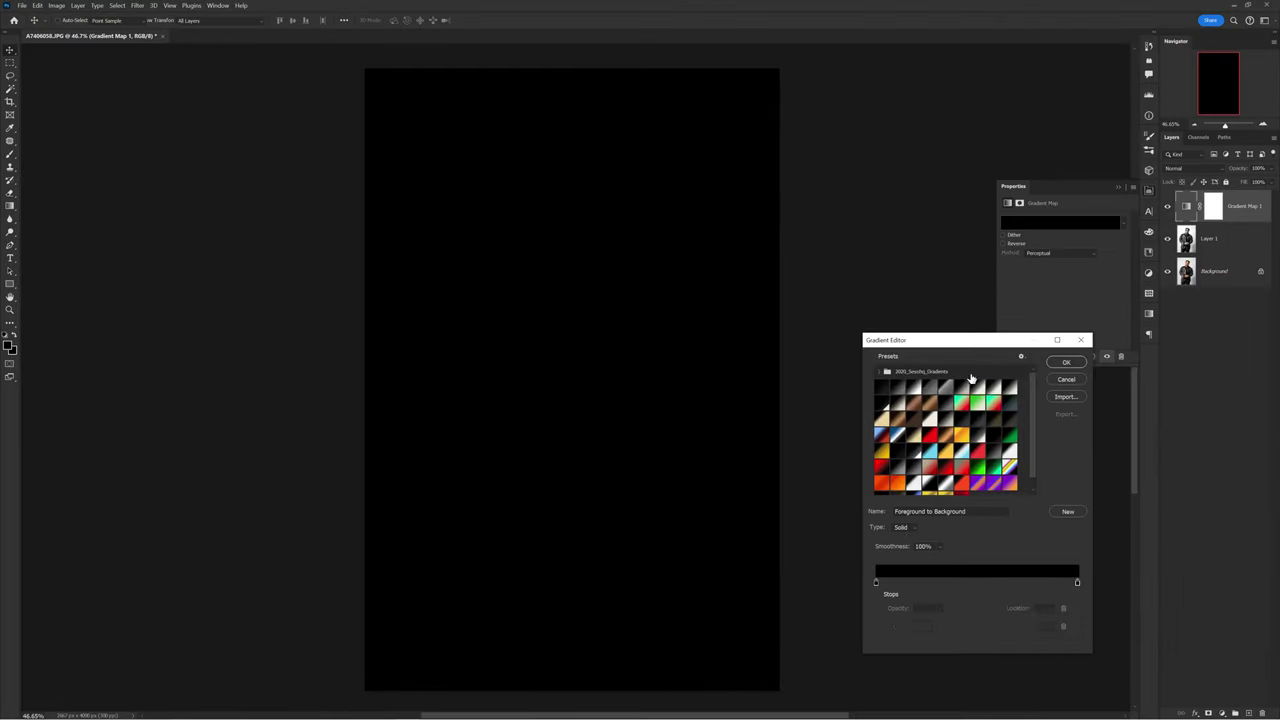
double_click(876, 583)
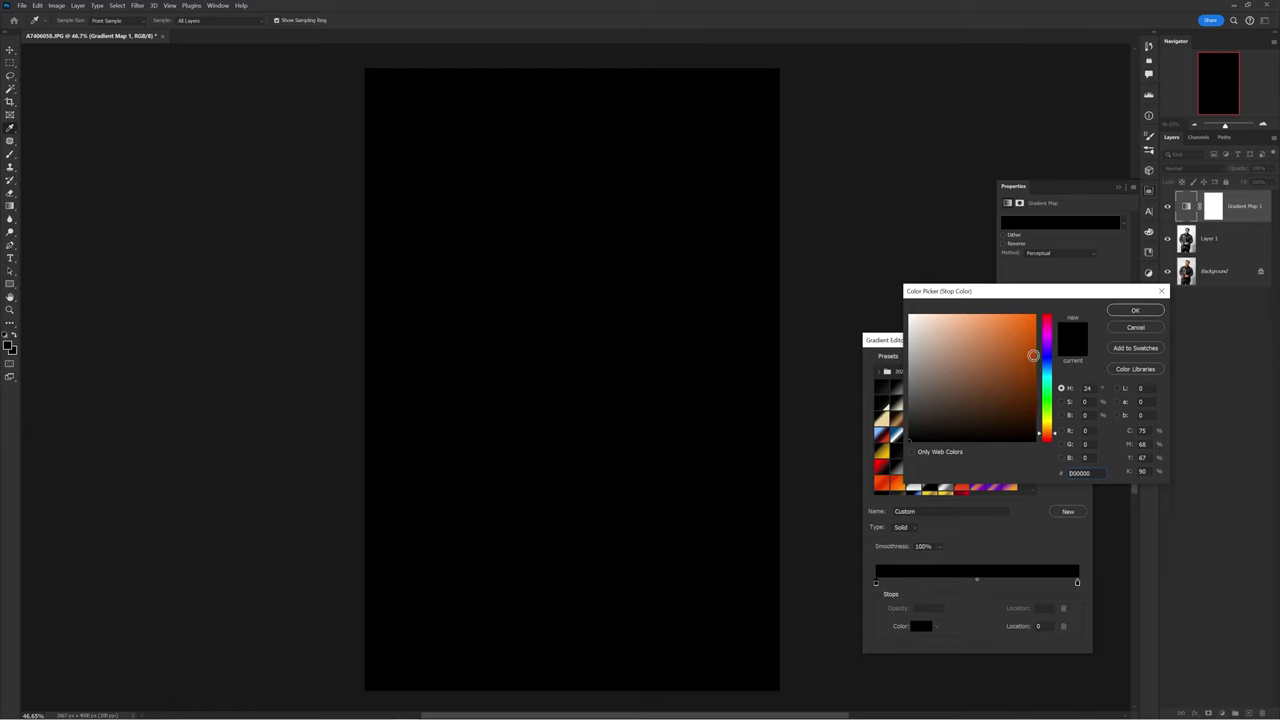
drag(1033, 355, 1029, 322)
key(Return)
Step: Slide the orange stop toward the right, set the other stop's colour, and confirm the gradient
drag(1067, 586, 1066, 585)
double_click(876, 584)
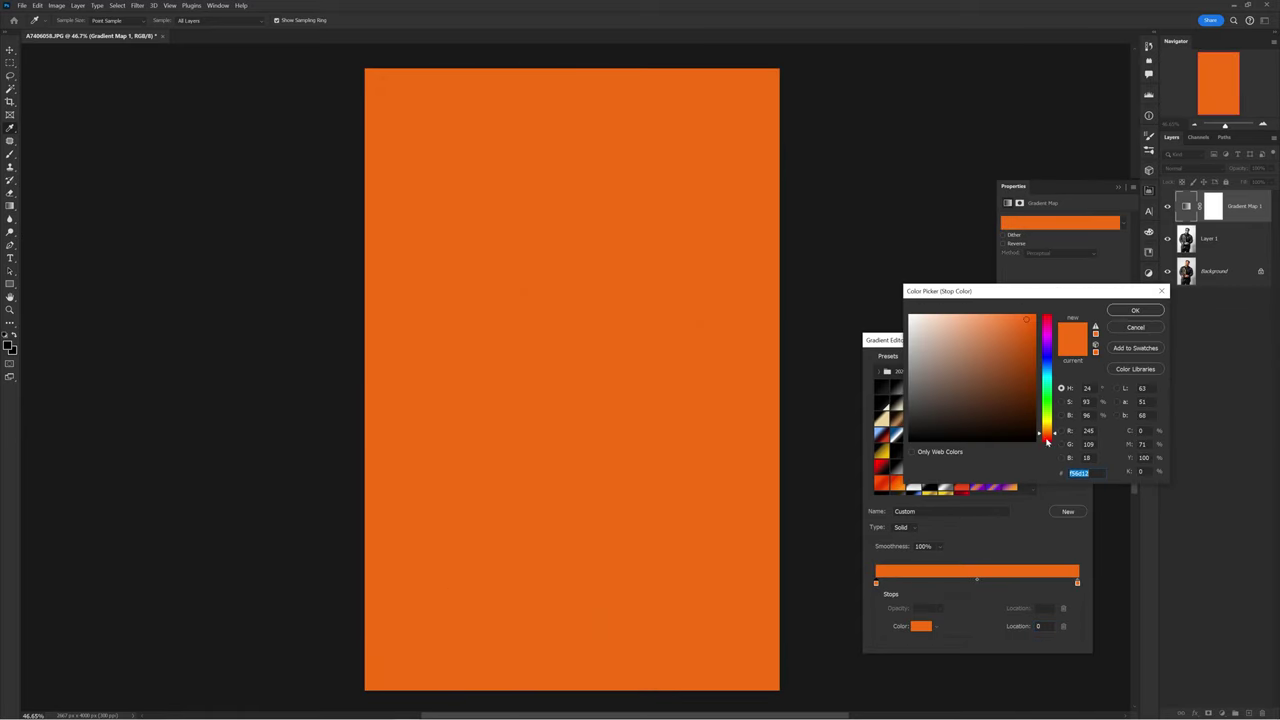
click(1133, 322)
key(Return)
click(117, 5)
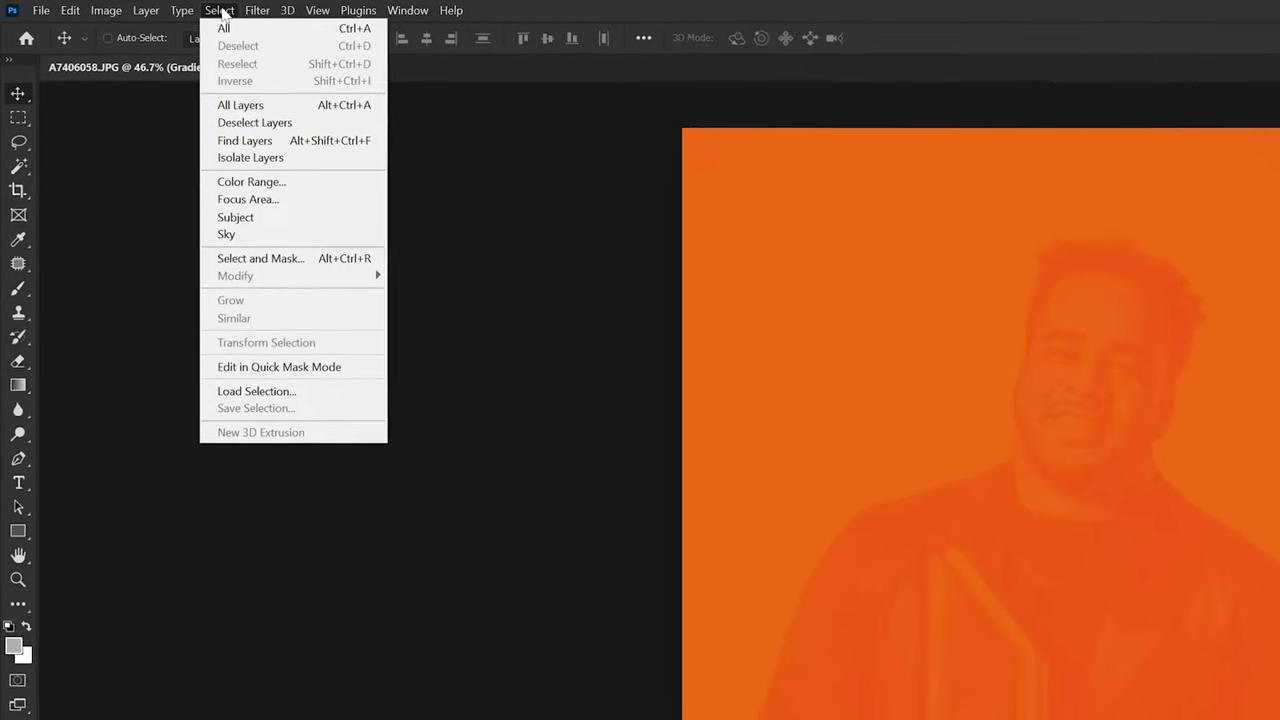
Step: Use Color Range with Sampled Colors, sampling the face, neck and chest to shape the mask
click(131, 101)
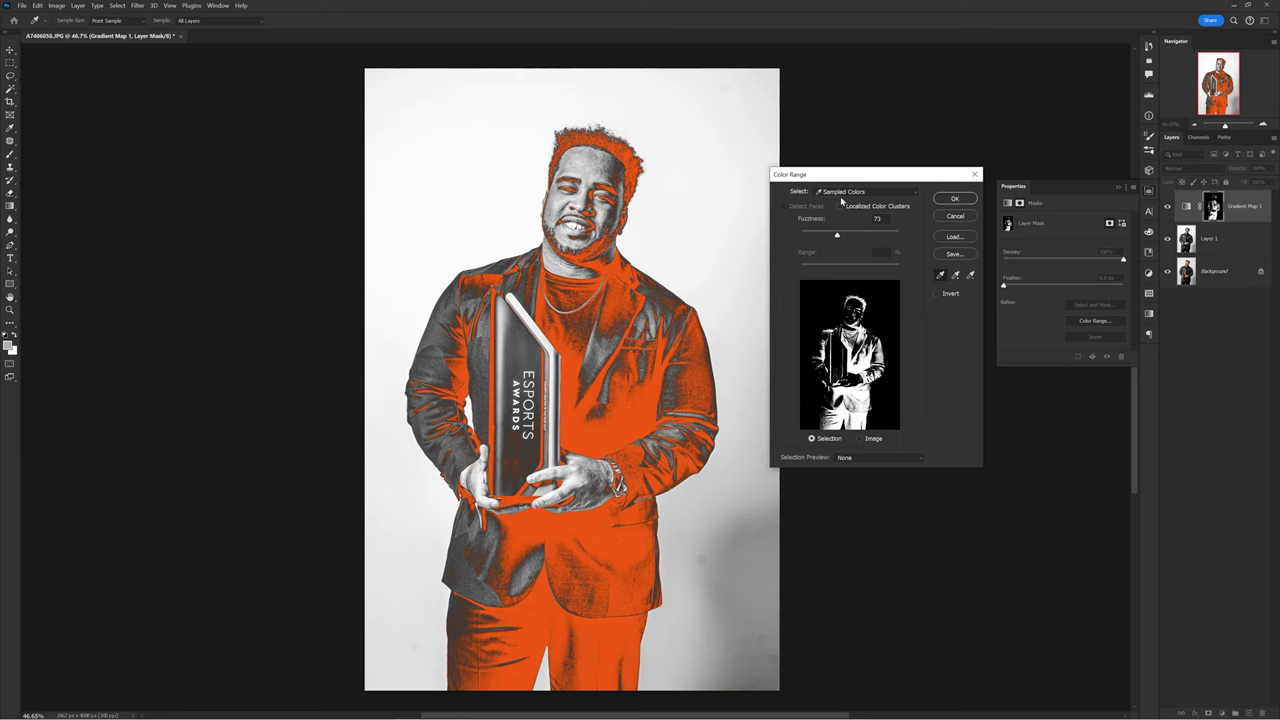
click(840, 191)
click(877, 203)
click(616, 228)
click(616, 228)
click(608, 248)
click(614, 258)
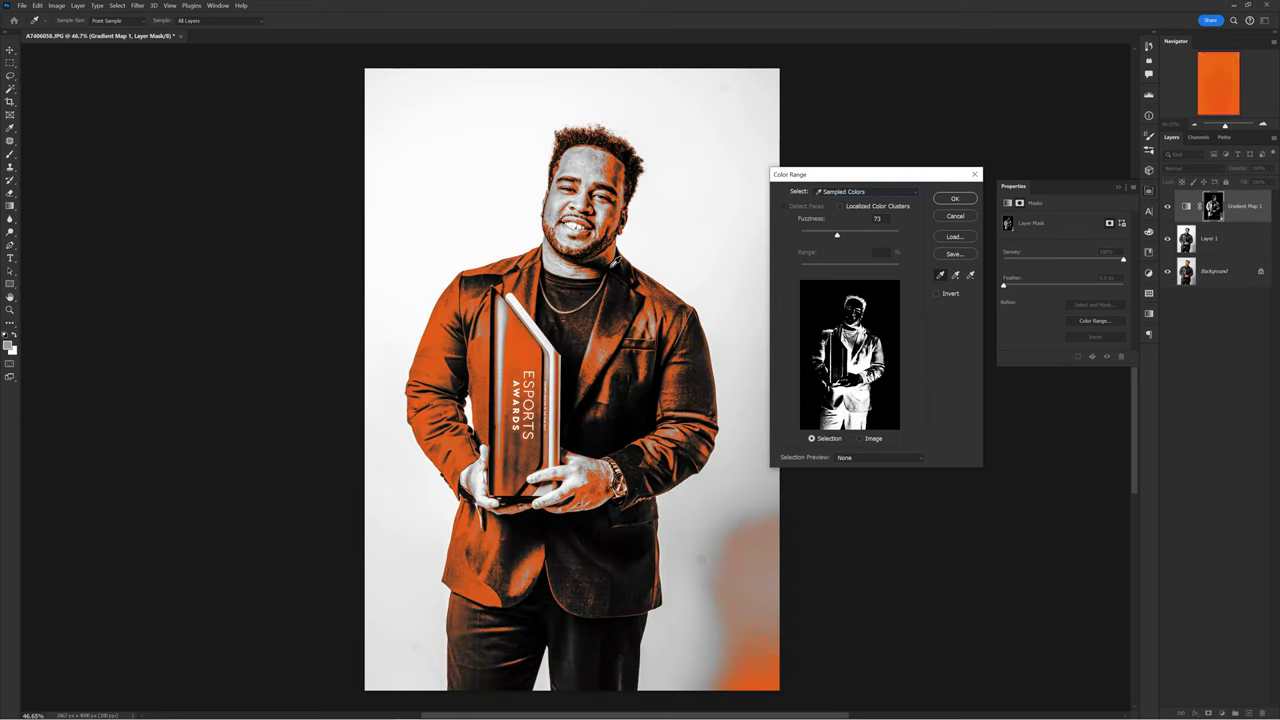
click(615, 261)
click(603, 283)
click(603, 310)
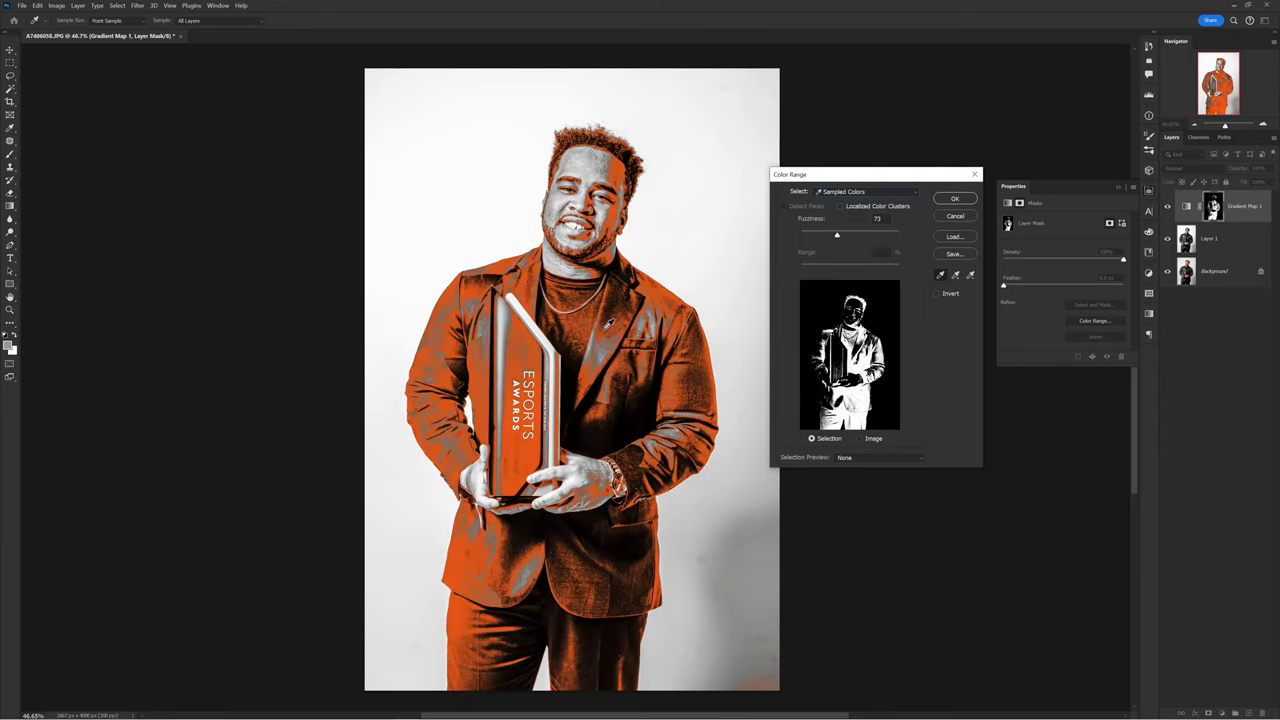